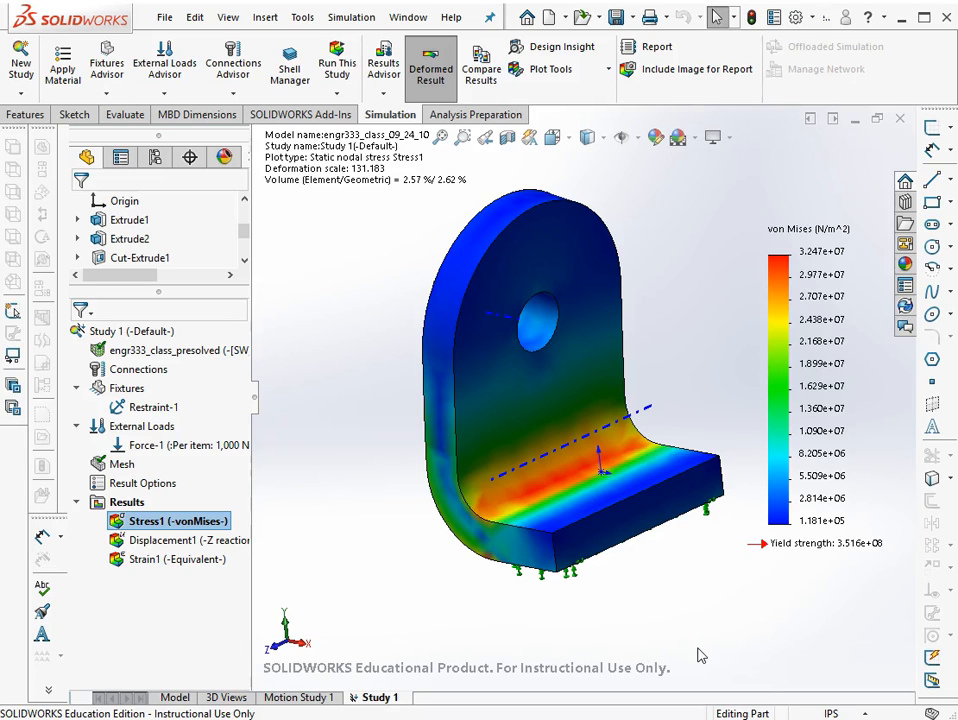
# Show the minimum and maximum annotations on the Stress1 von Mises plot.
pyautogui.rightClick(193, 527)
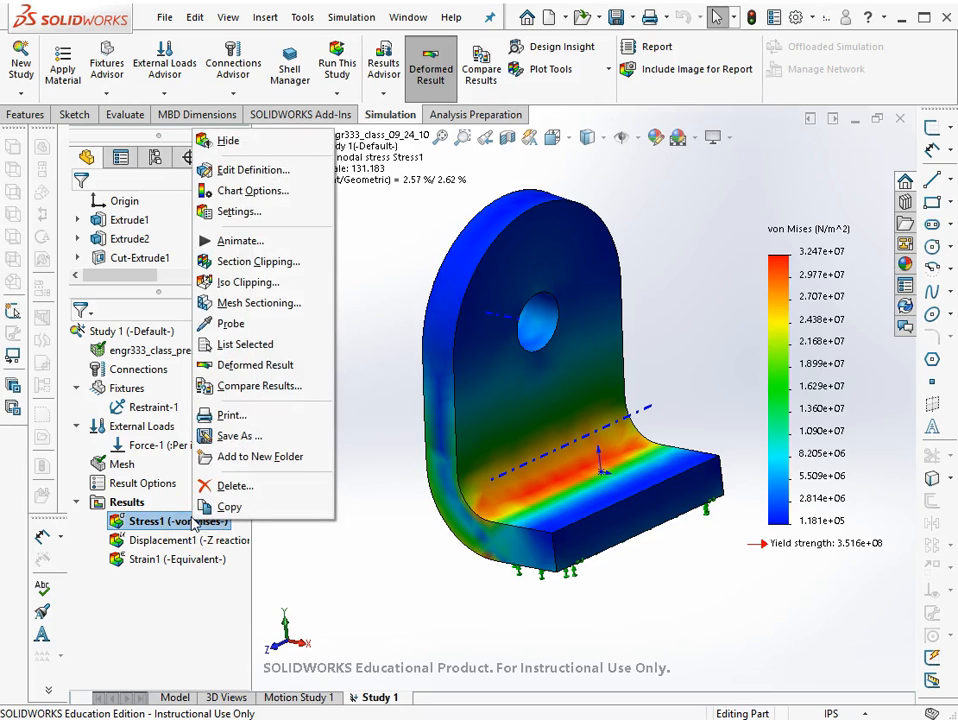
pyautogui.click(240, 189)
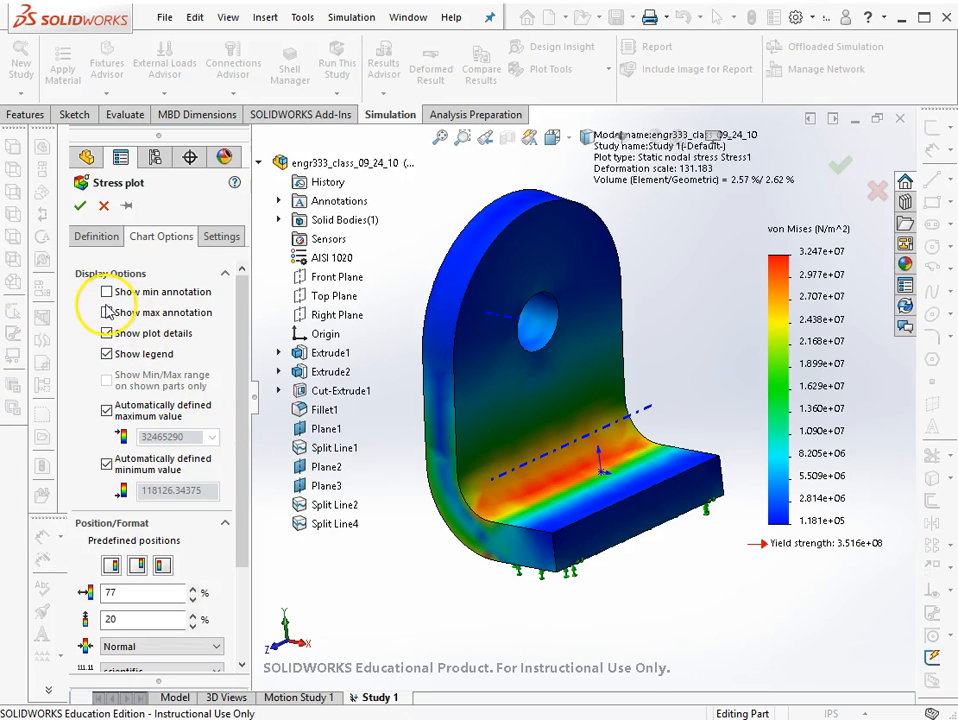
pyautogui.click(107, 292)
pyautogui.click(107, 312)
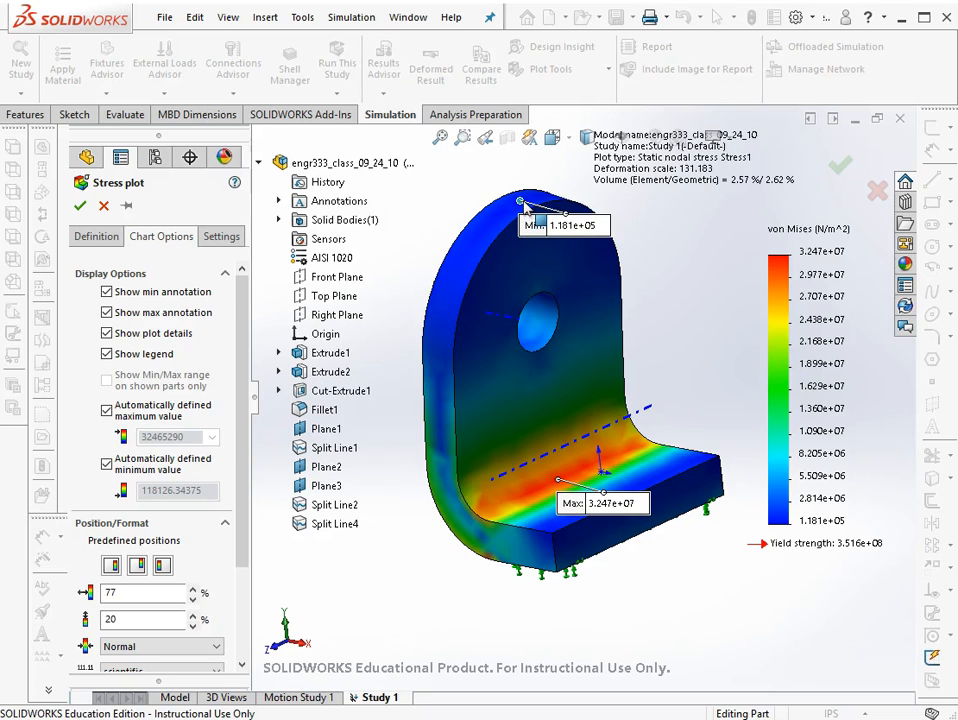
pyautogui.click(80, 205)
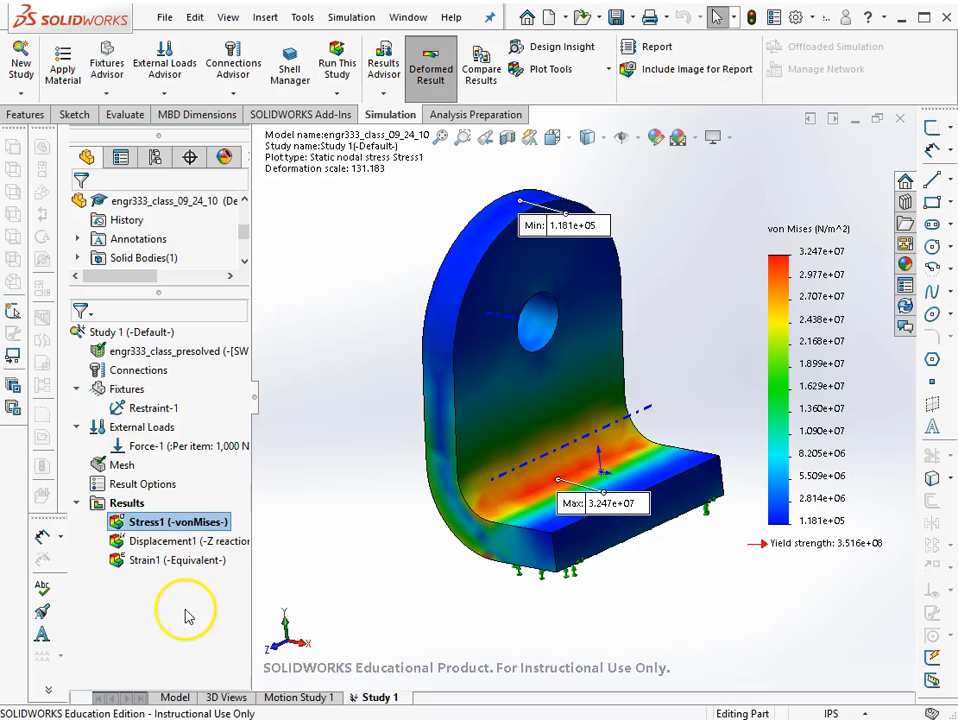
pyautogui.scroll(-3, 135, 240)
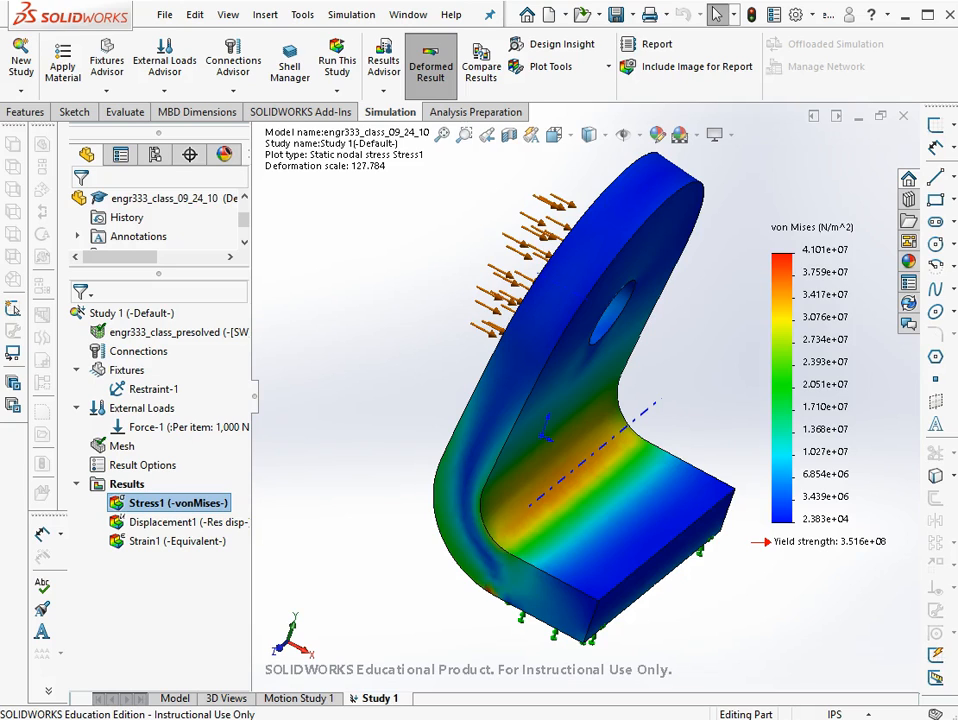
# Change the displayed component of the Stress1 plot to SX: X Normal Stress.
pyautogui.rightClick(190, 509)
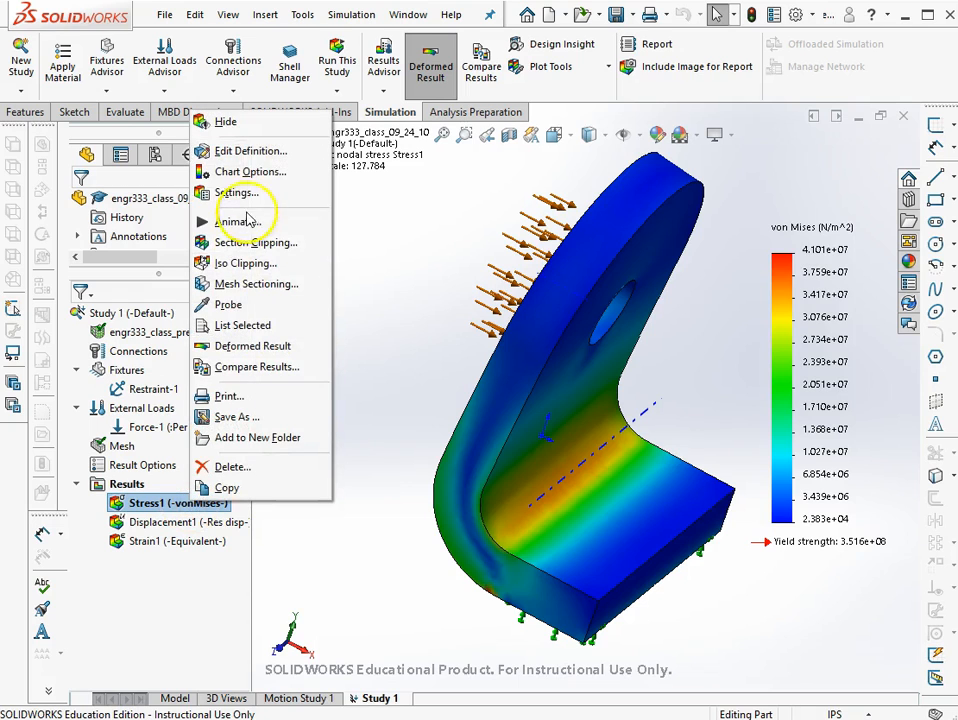
pyautogui.click(252, 151)
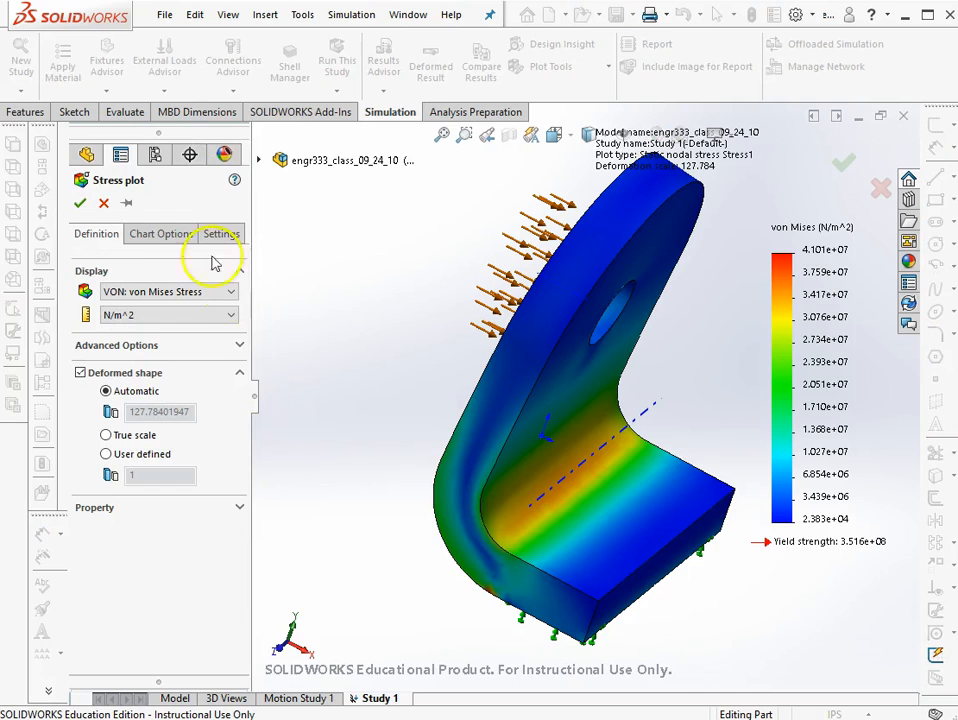
pyautogui.click(148, 291)
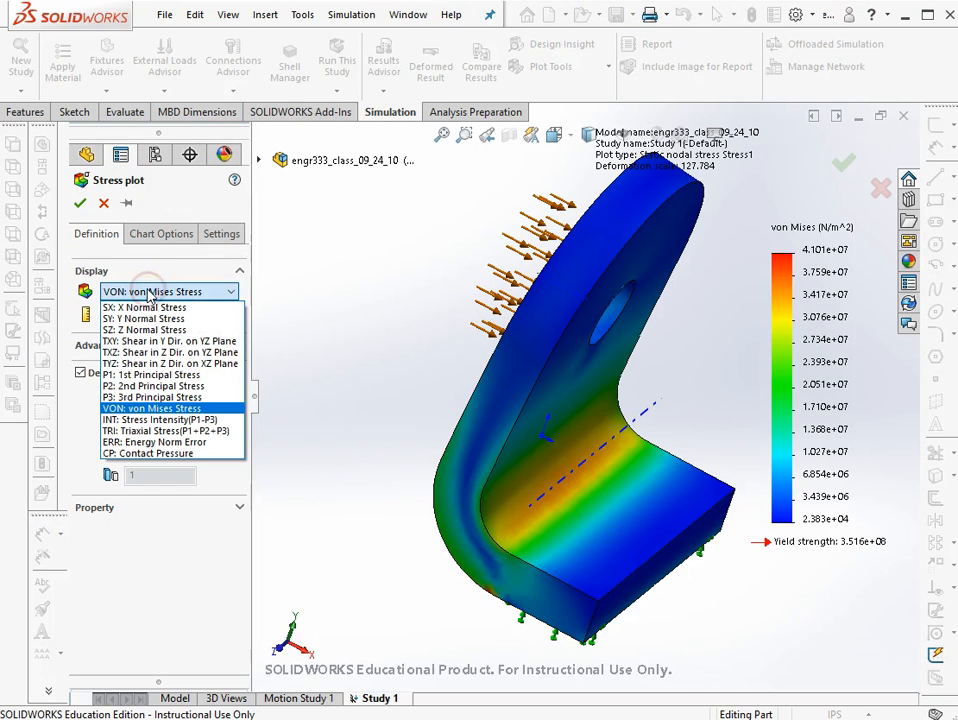
pyautogui.click(150, 309)
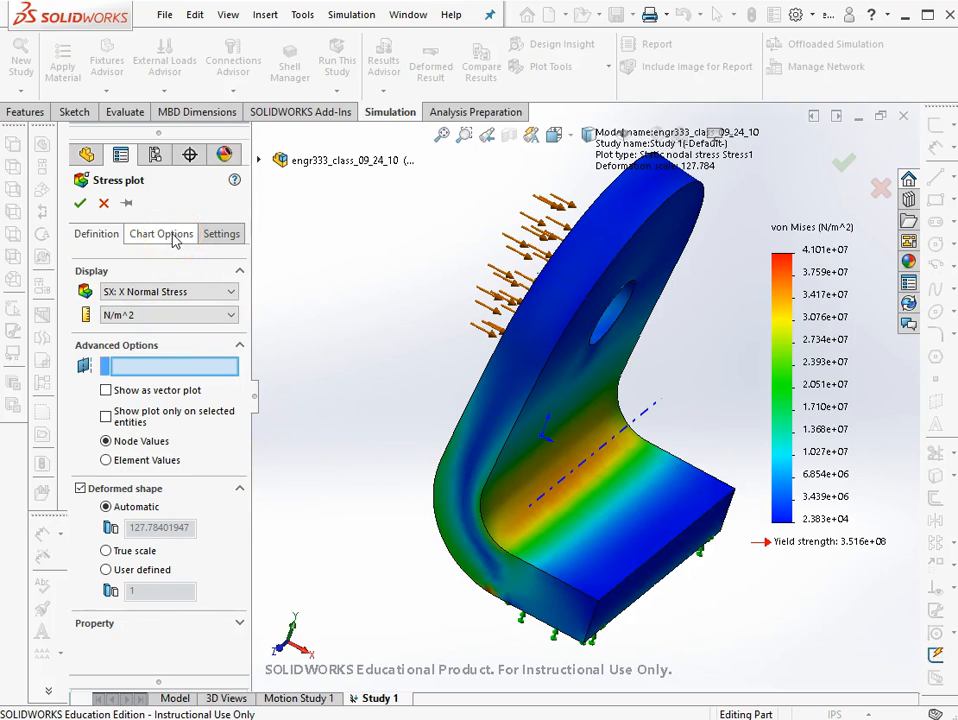
# Set the stress plot's boundary option to Mesh and apply the plot changes.
pyautogui.click(160, 236)
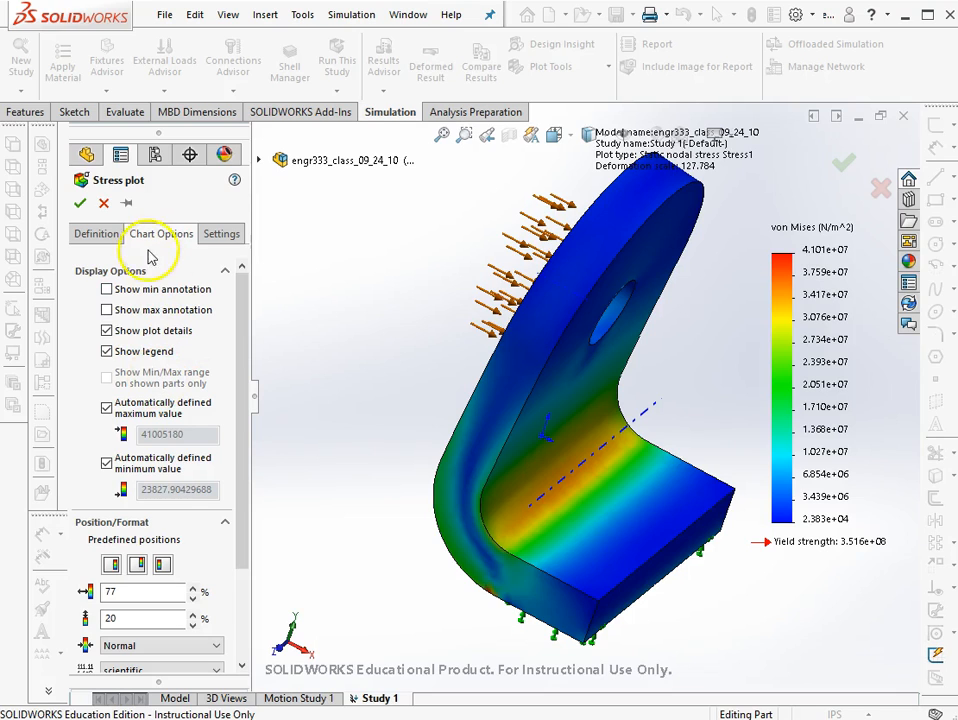
pyautogui.click(221, 235)
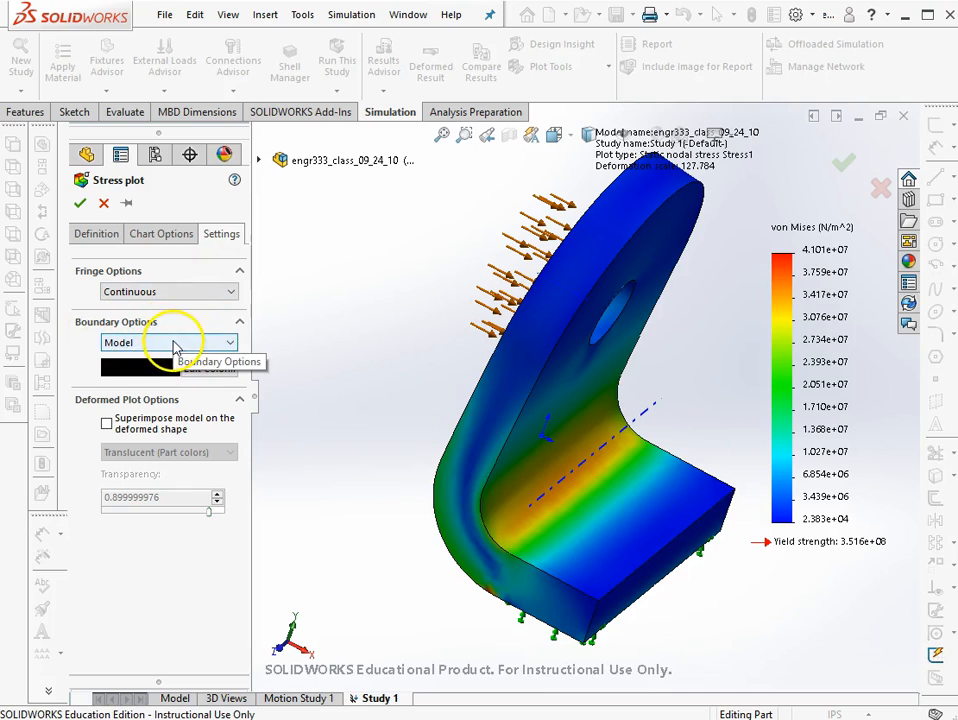
pyautogui.click(193, 345)
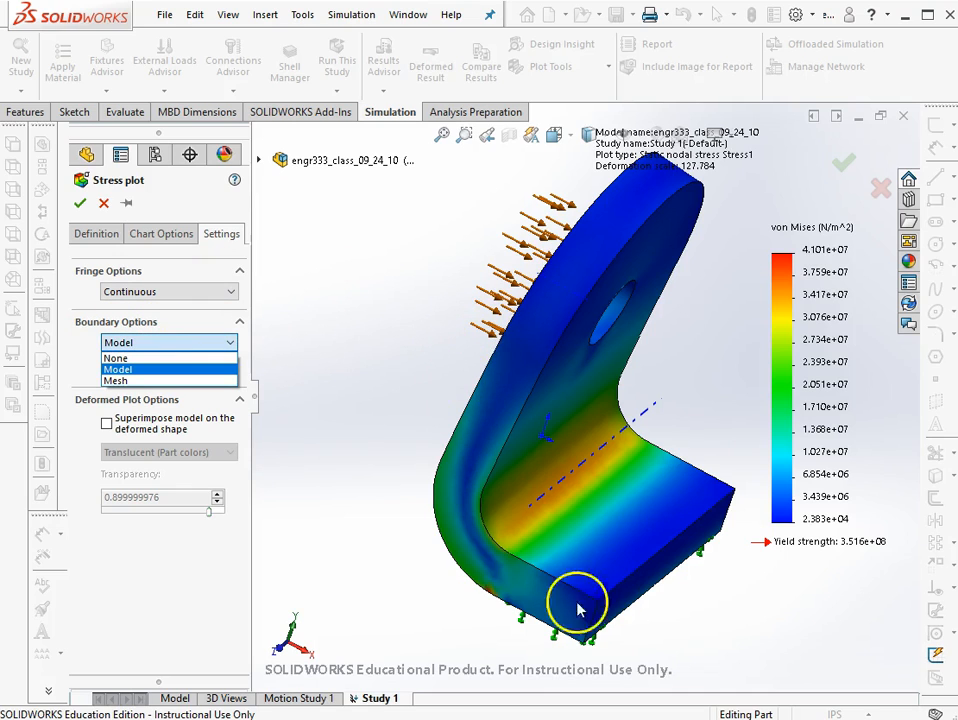
pyautogui.click(130, 382)
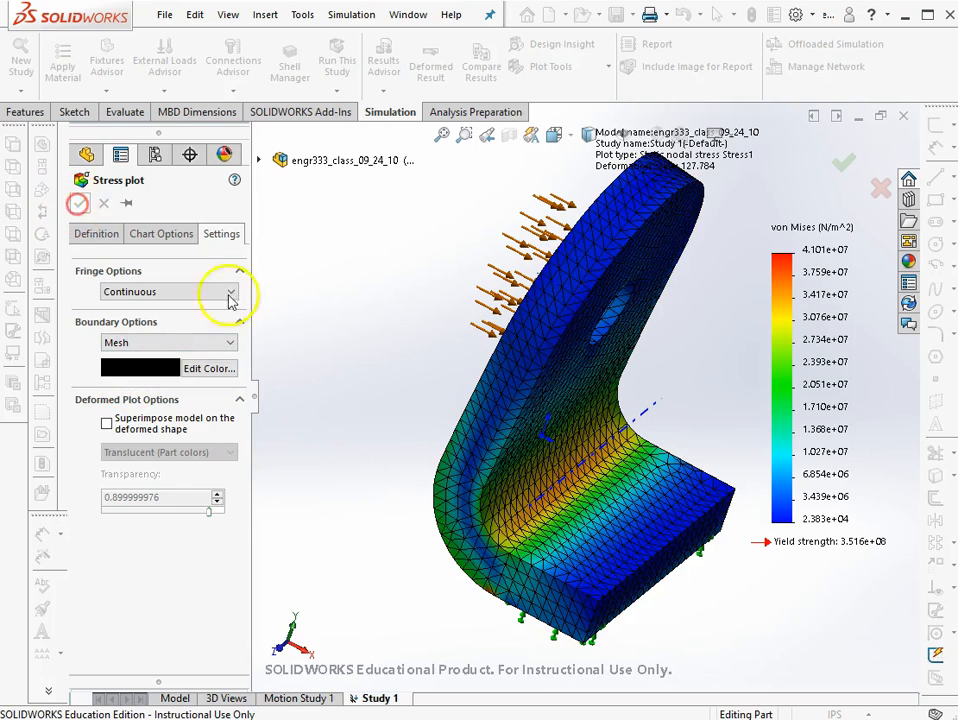
pyautogui.click(80, 204)
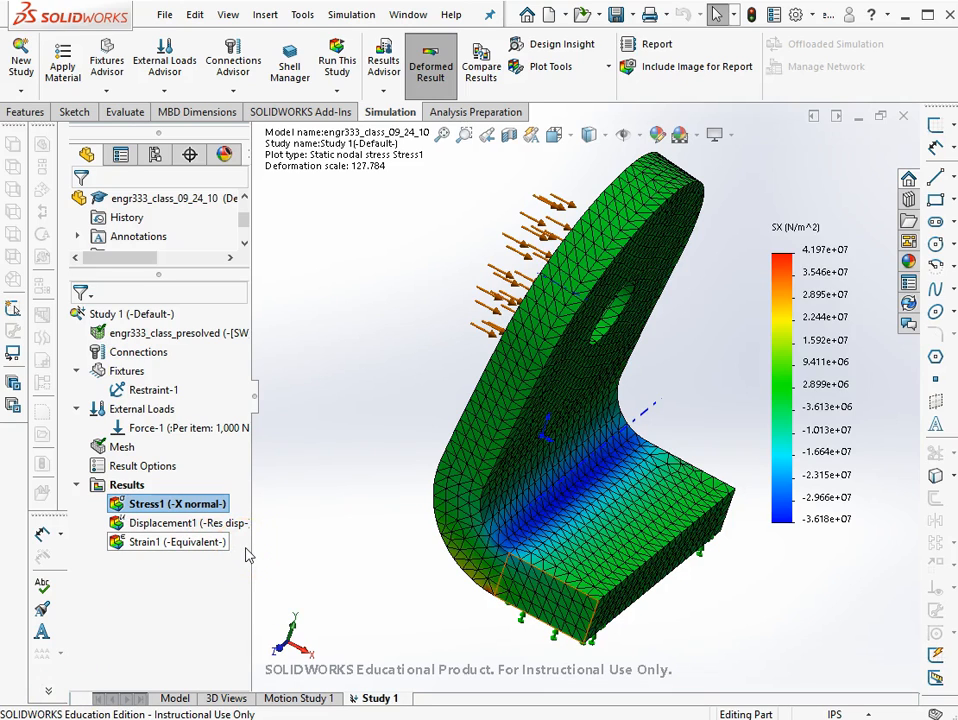
pyautogui.click(313, 566)
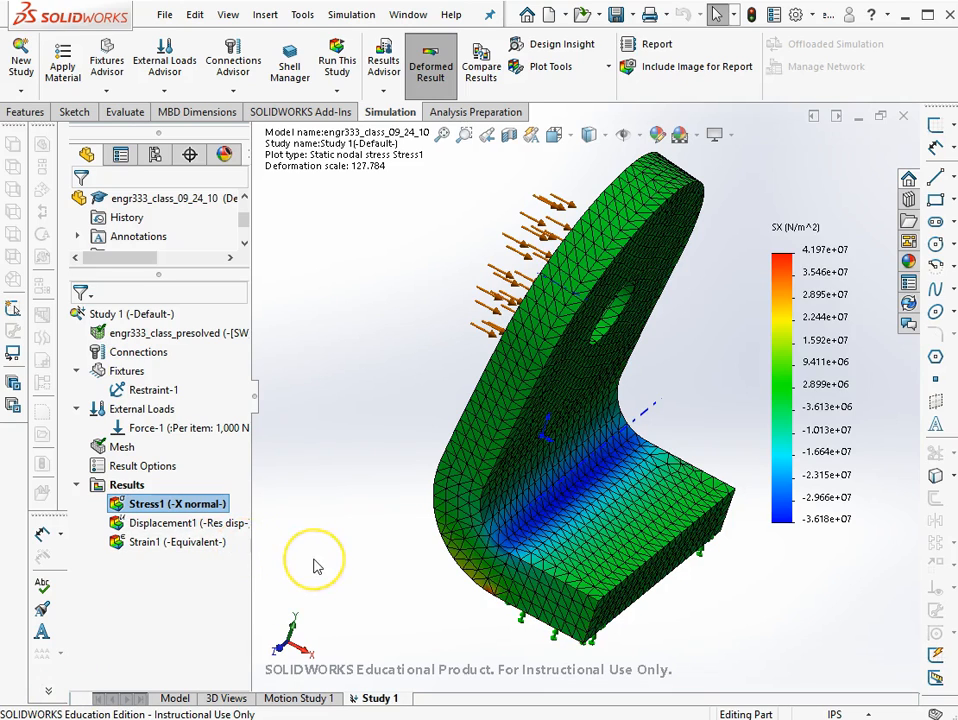
# Probe the X normal stress at a node in the middle of the bracket's inner fillet.
pyautogui.rightClick(181, 506)
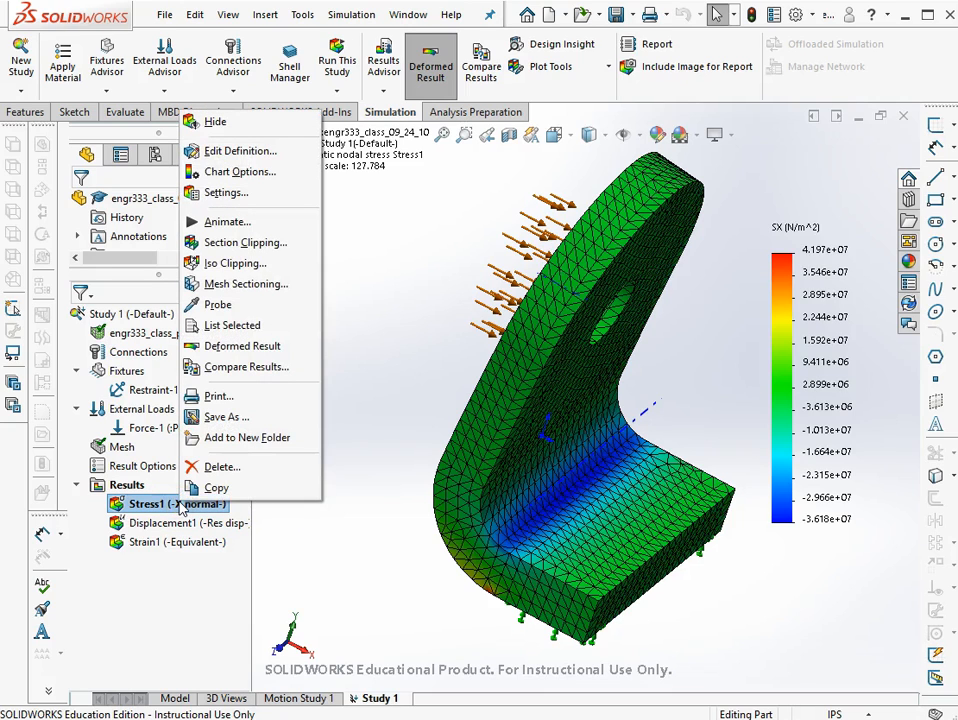
pyautogui.click(217, 305)
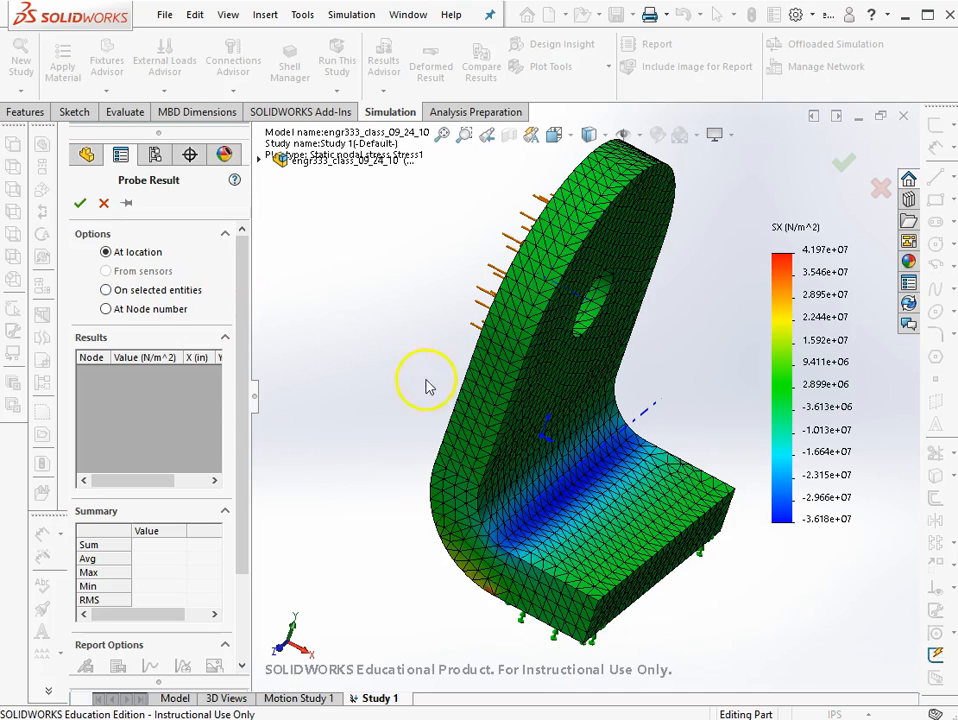
pyautogui.click(566, 494)
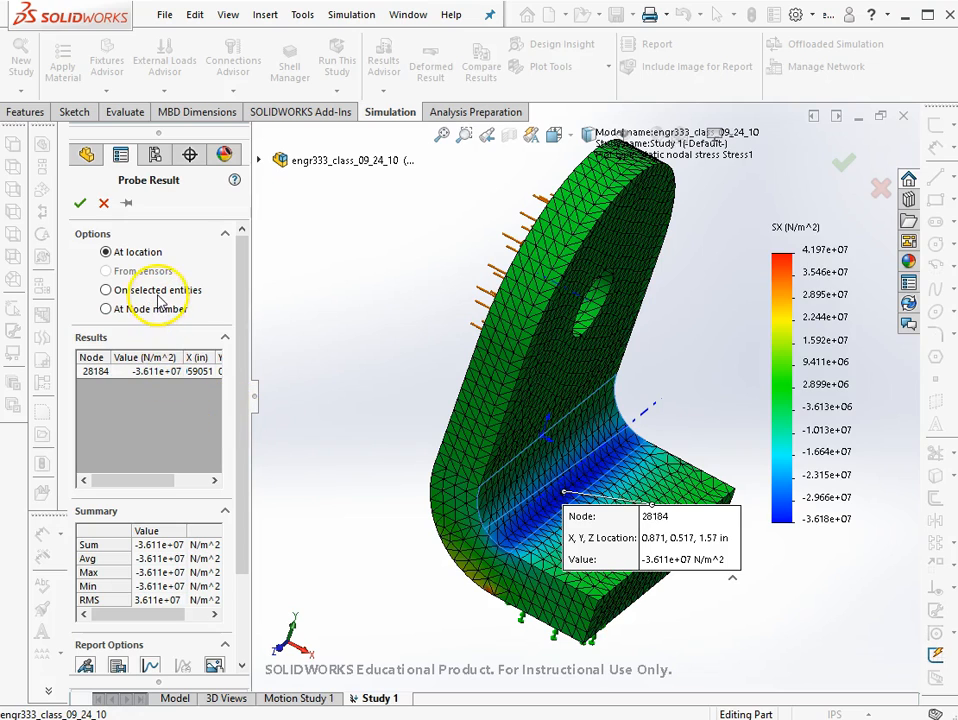
# Probe the X normal stress on the curved side face of the bend and examine the listed node values and coordinates.
pyautogui.click(105, 309)
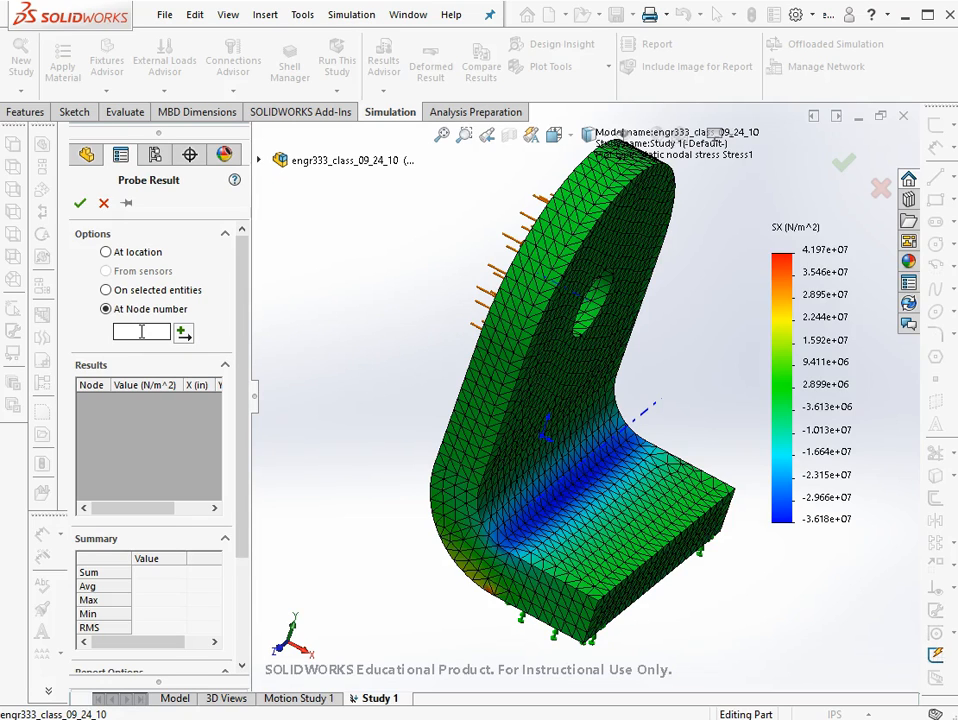
pyautogui.click(105, 290)
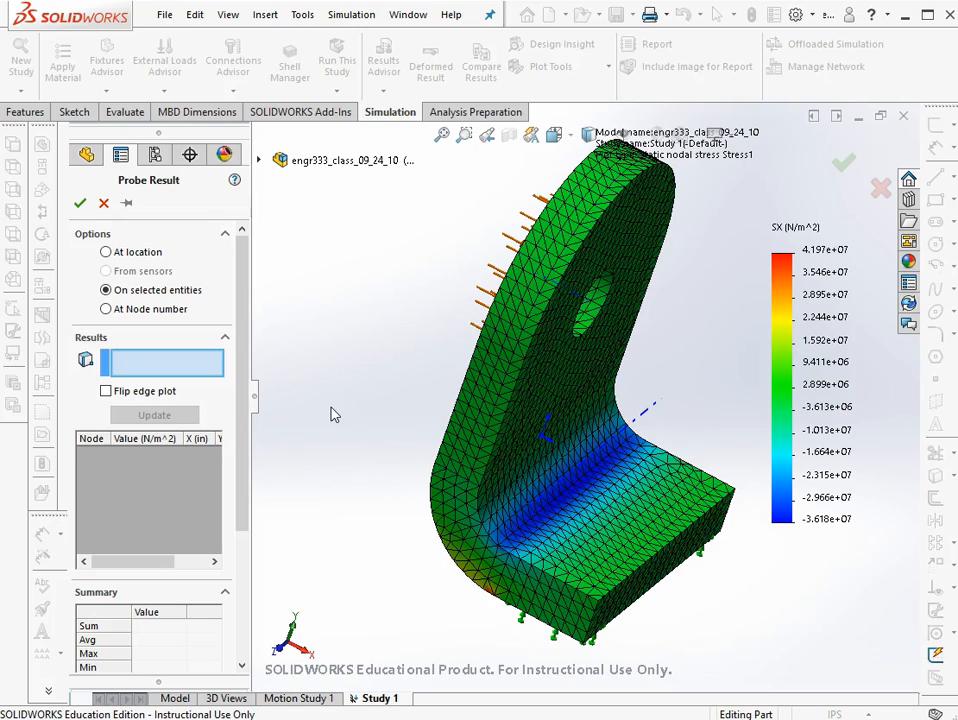
pyautogui.click(467, 560)
pyautogui.click(160, 425)
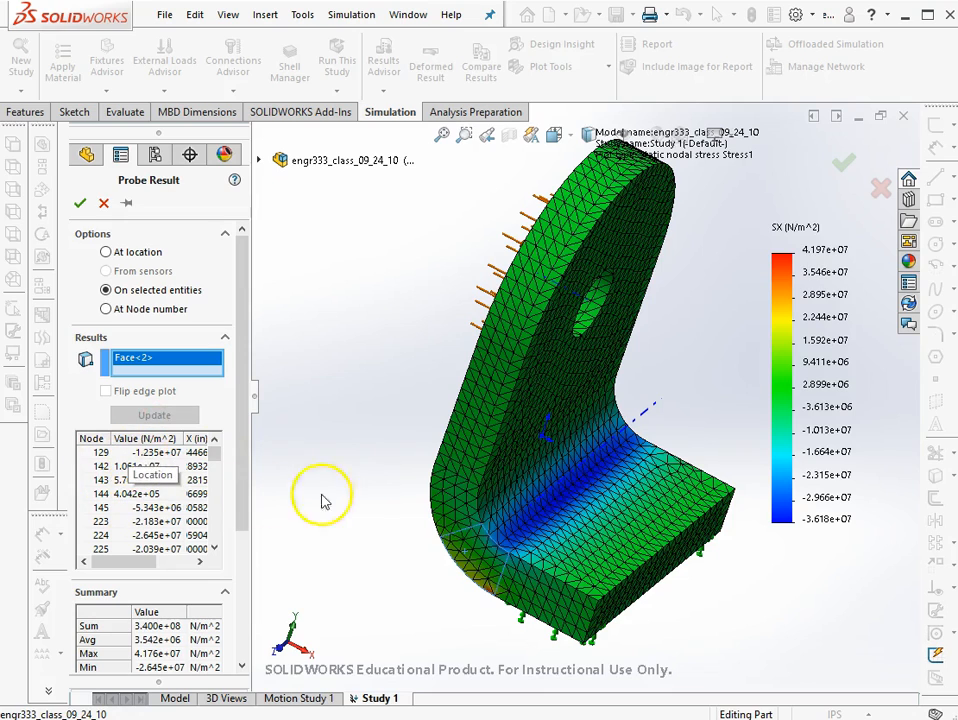
pyautogui.click(185, 563)
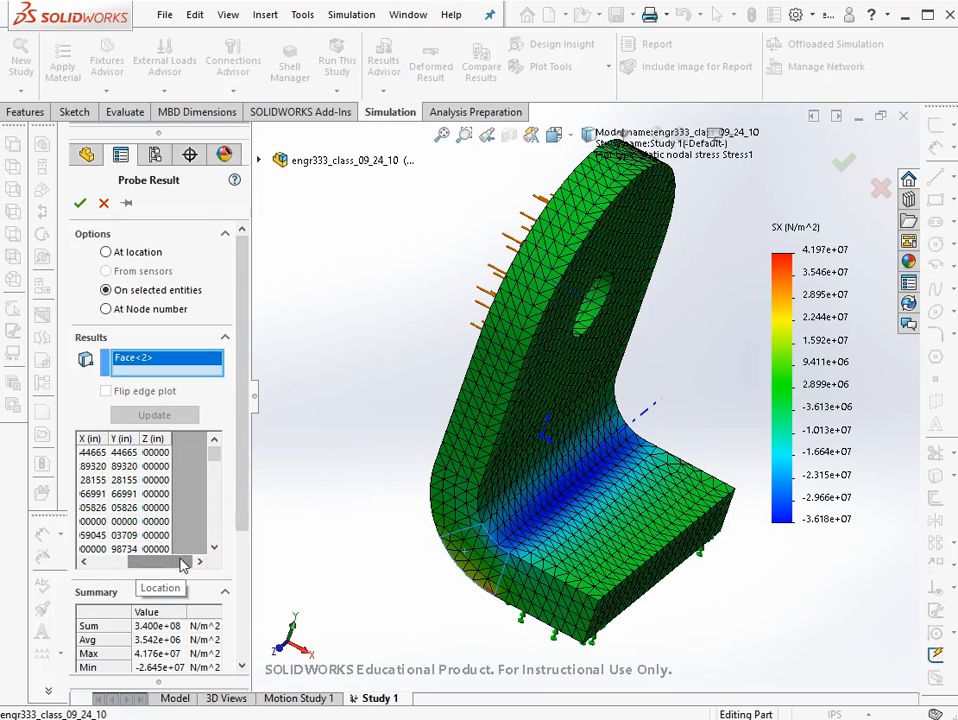
pyautogui.click(83, 561)
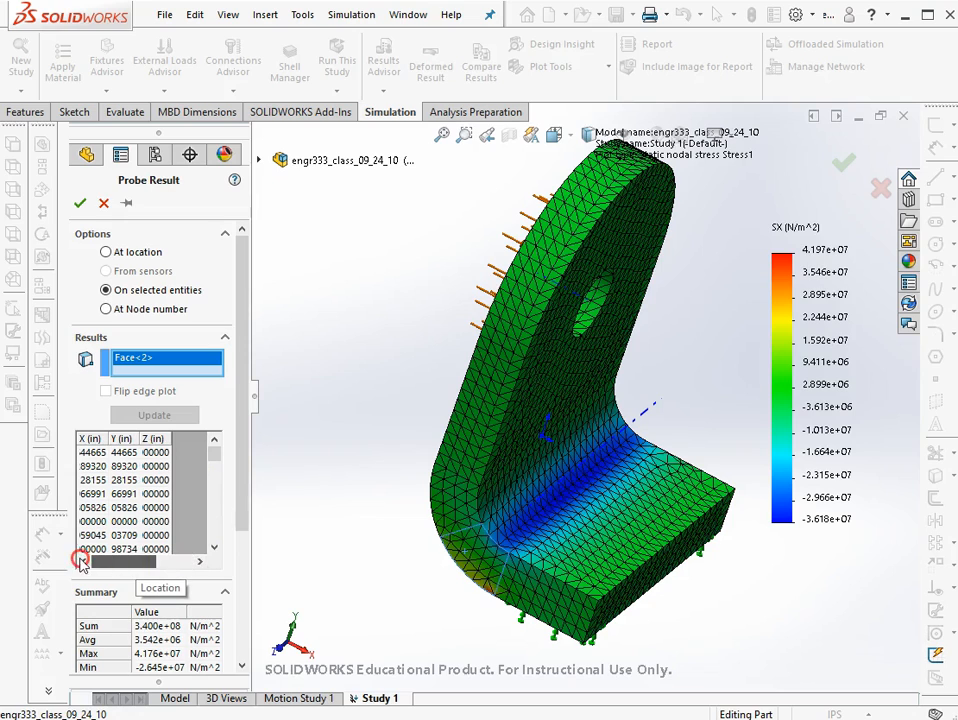
# Replace the probed face with the through-thickness edge where the bend meets the base, update the results, and review its nodal values.
pyautogui.click(138, 359)
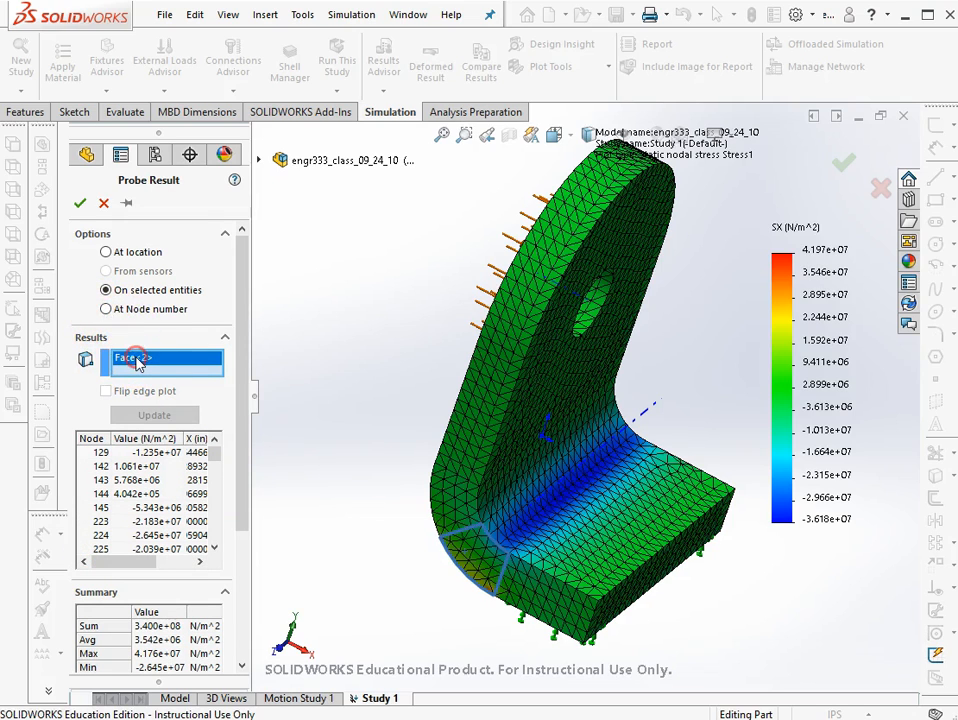
pyautogui.press('Delete')
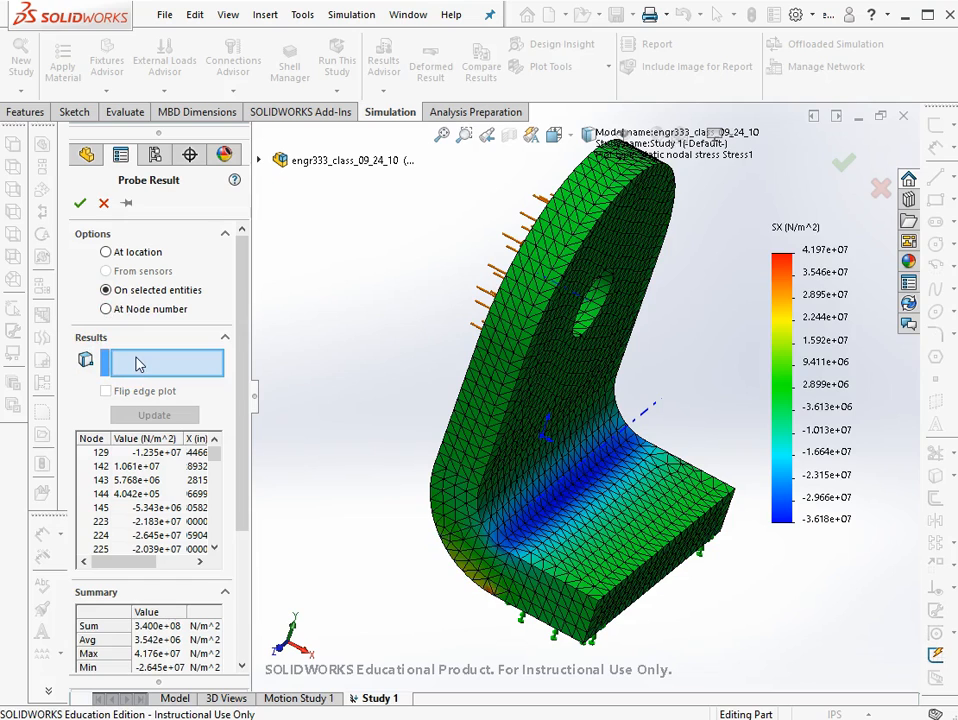
pyautogui.click(504, 588)
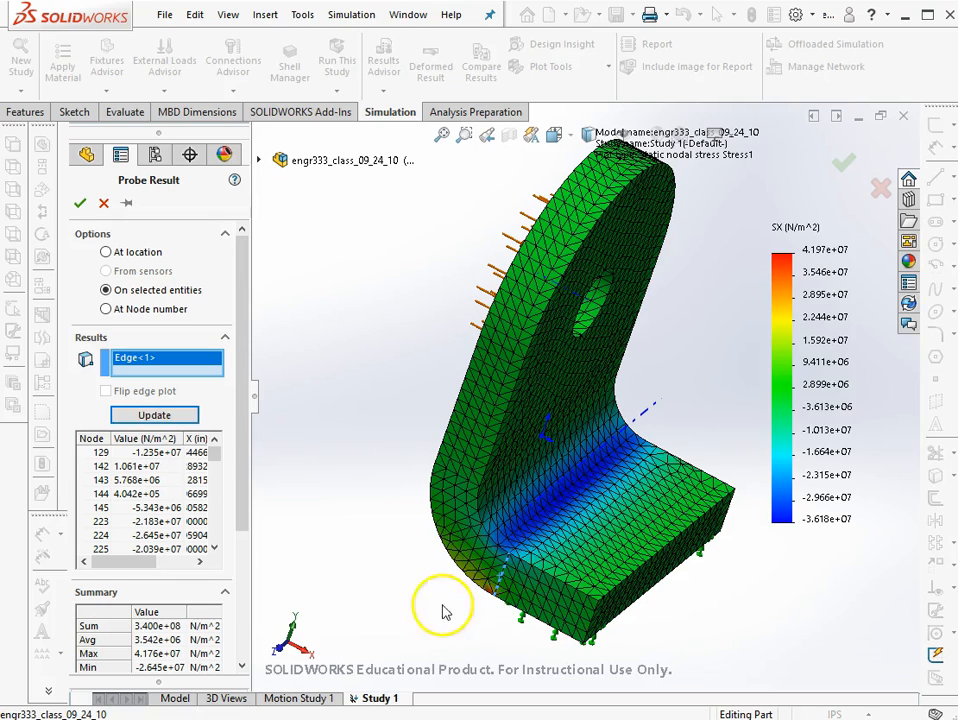
pyautogui.click(143, 415)
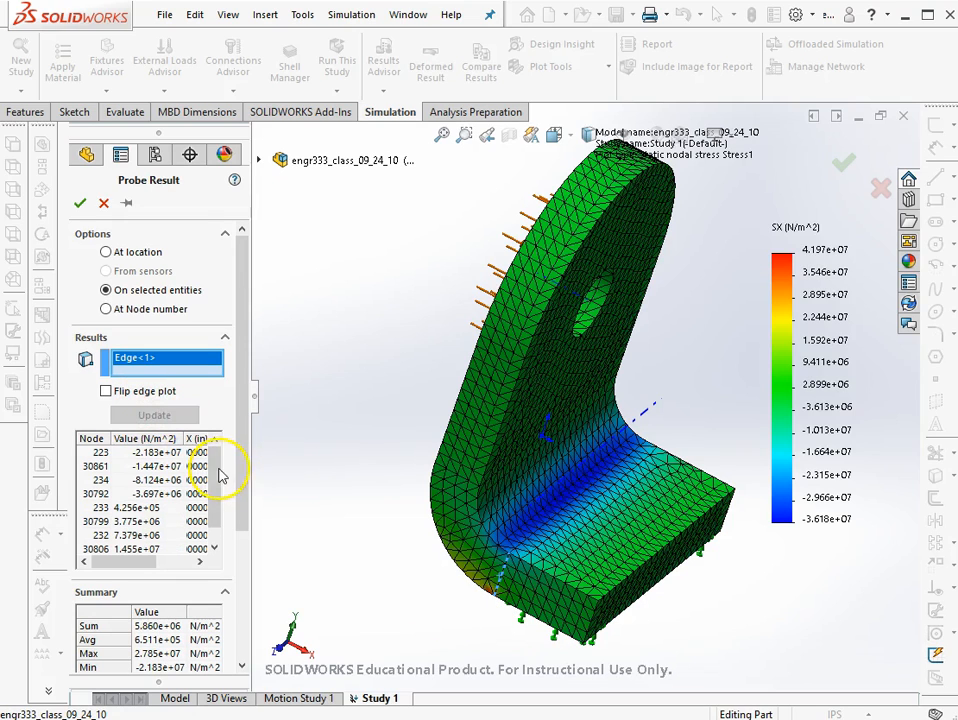
pyautogui.click(215, 520)
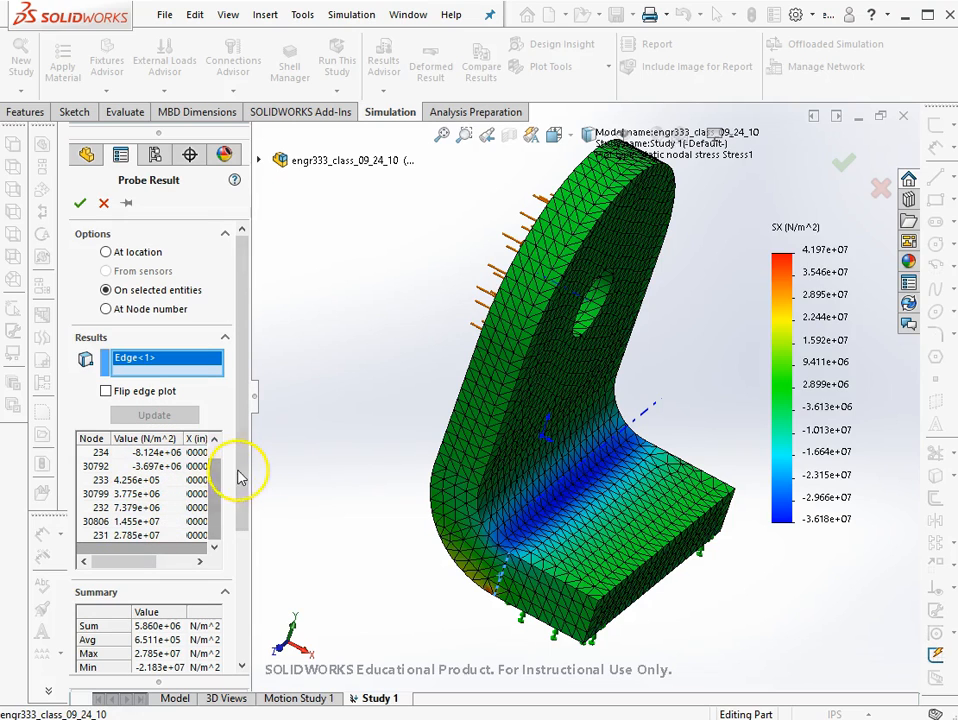
pyautogui.moveTo(246, 478); pyautogui.dragTo(259, 580)
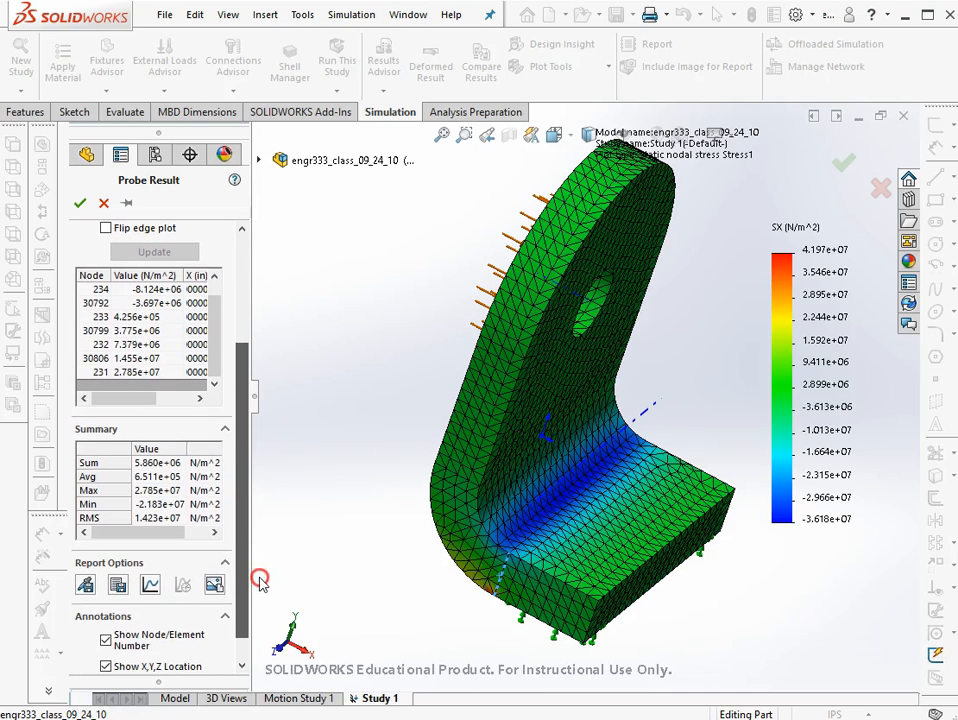
pyautogui.click(168, 480)
pyautogui.scroll(-1, 170, 528)
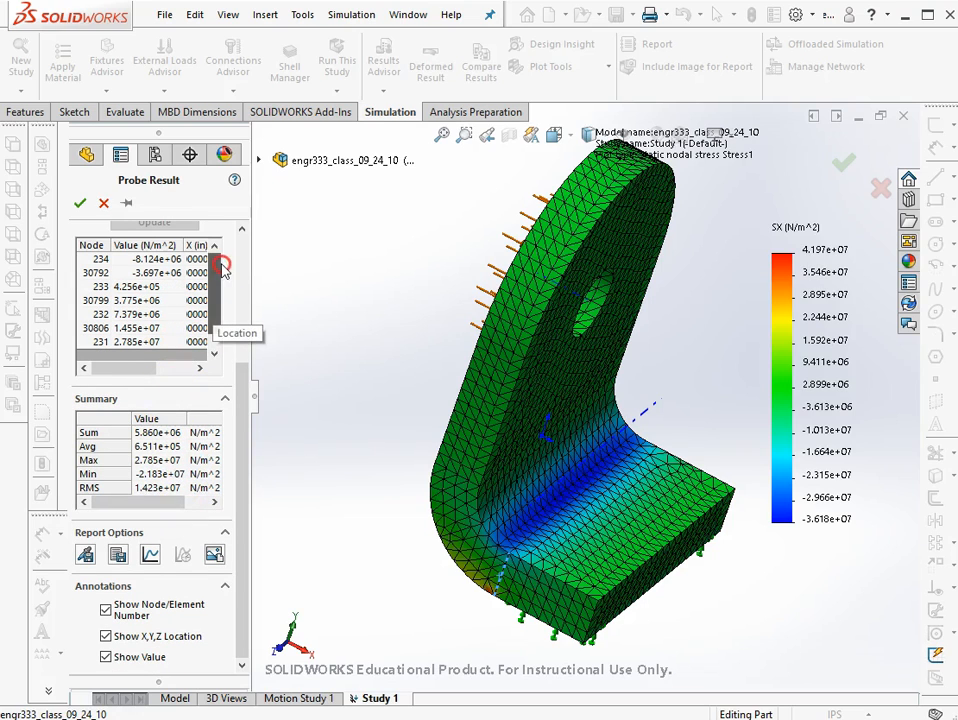
pyautogui.scroll(1, 218, 262)
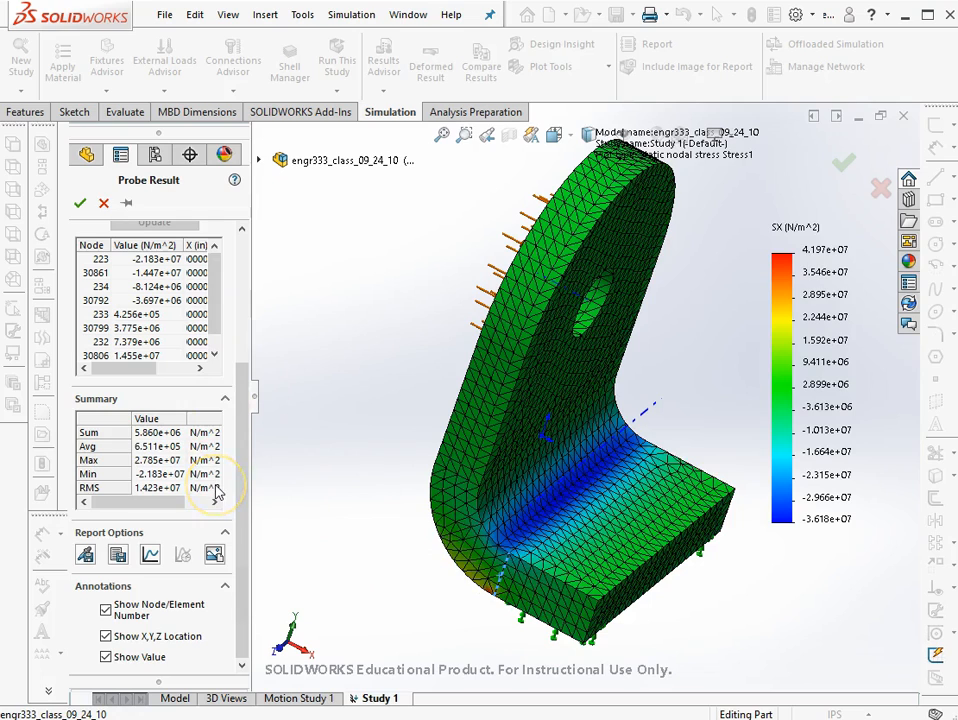
# Graph the X normal stress along the selected edge and save the probe results as engr333_class_09_24_10-Study 1-Results-Stress1-3.csv.
pyautogui.click(150, 556)
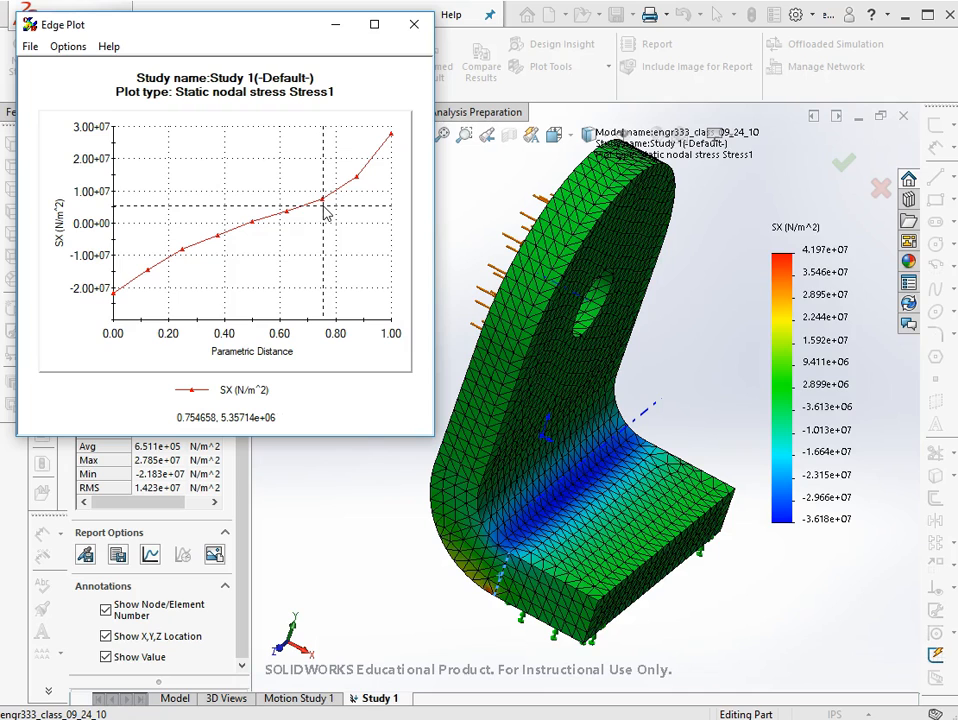
pyautogui.click(414, 28)
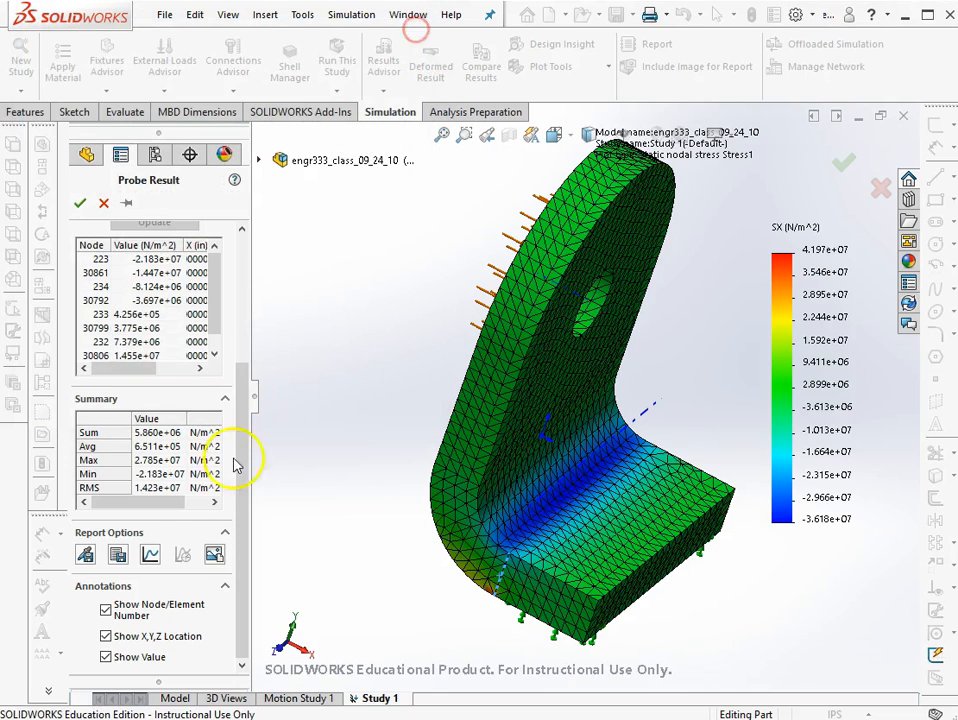
pyautogui.click(118, 557)
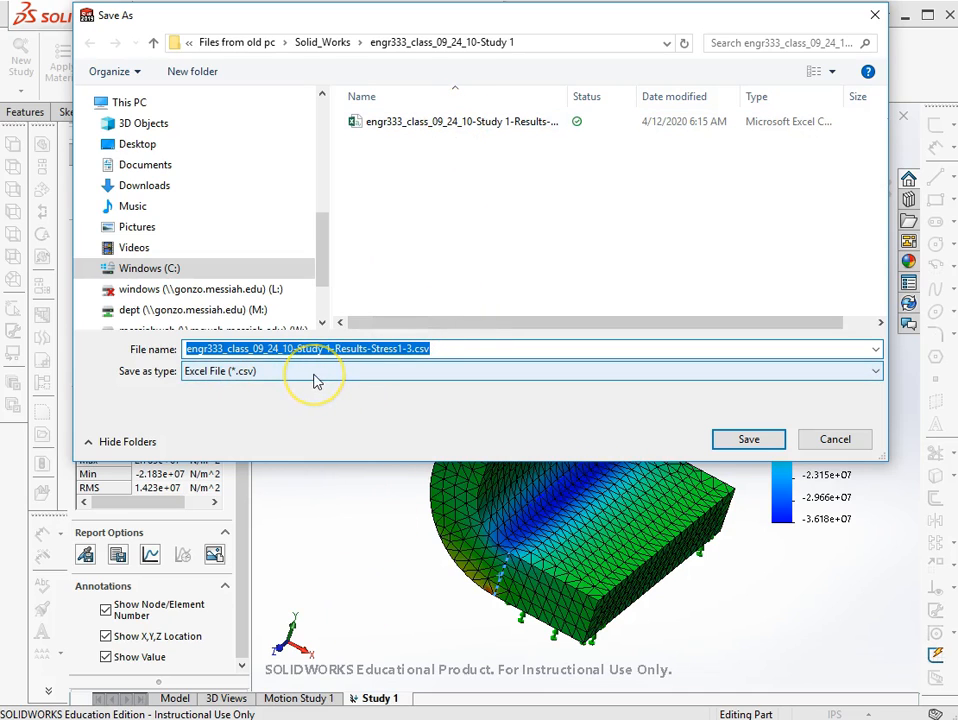
pyautogui.click(747, 441)
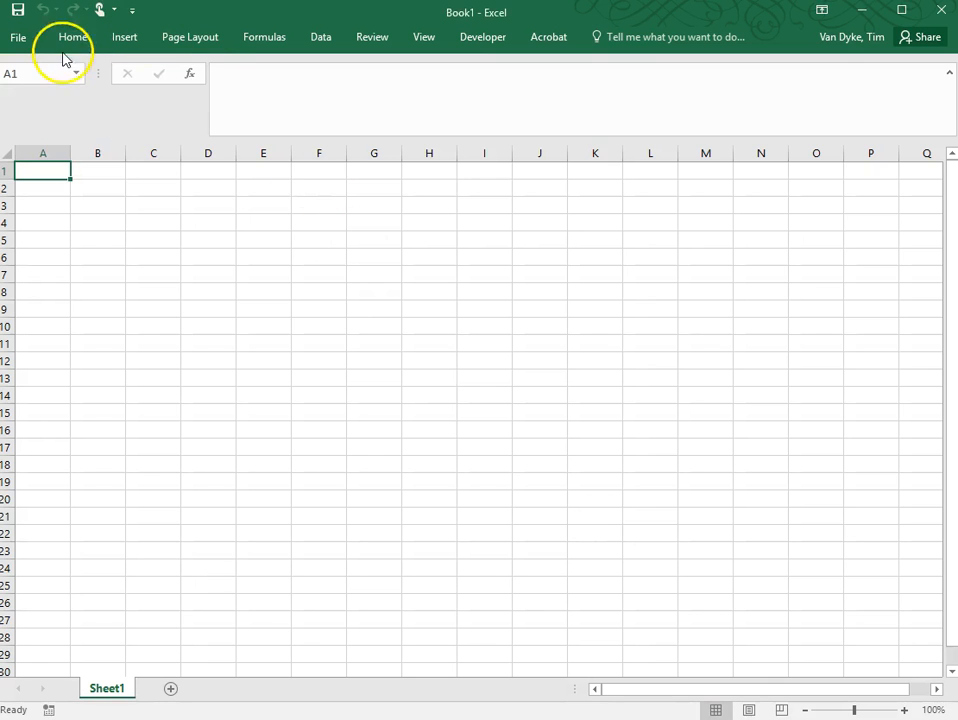
# Open engr333_class_09_24_10-Study 1-Results-Stress1-3.csv in Excel and compare its nodal values with the SOLIDWORKS probe results.
pyautogui.click(14, 38)
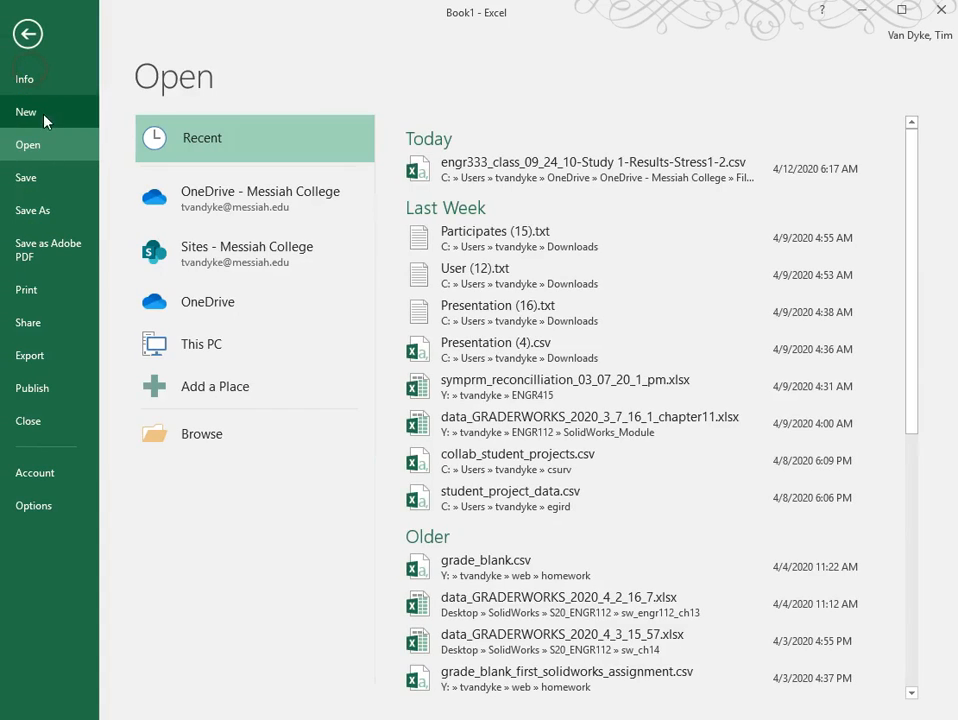
pyautogui.click(210, 434)
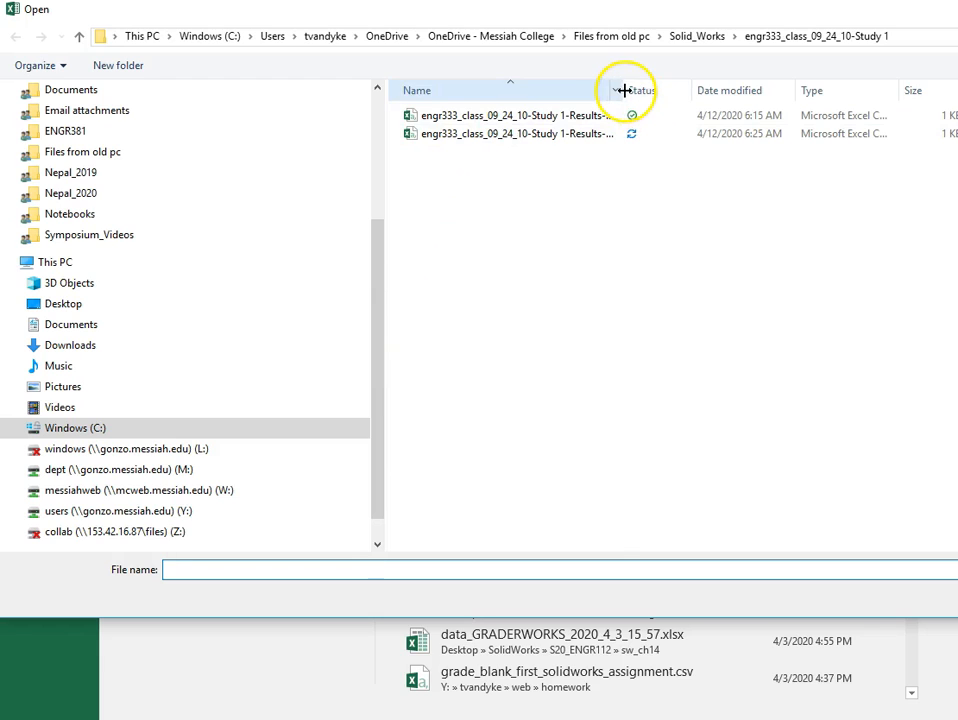
pyautogui.click(557, 136)
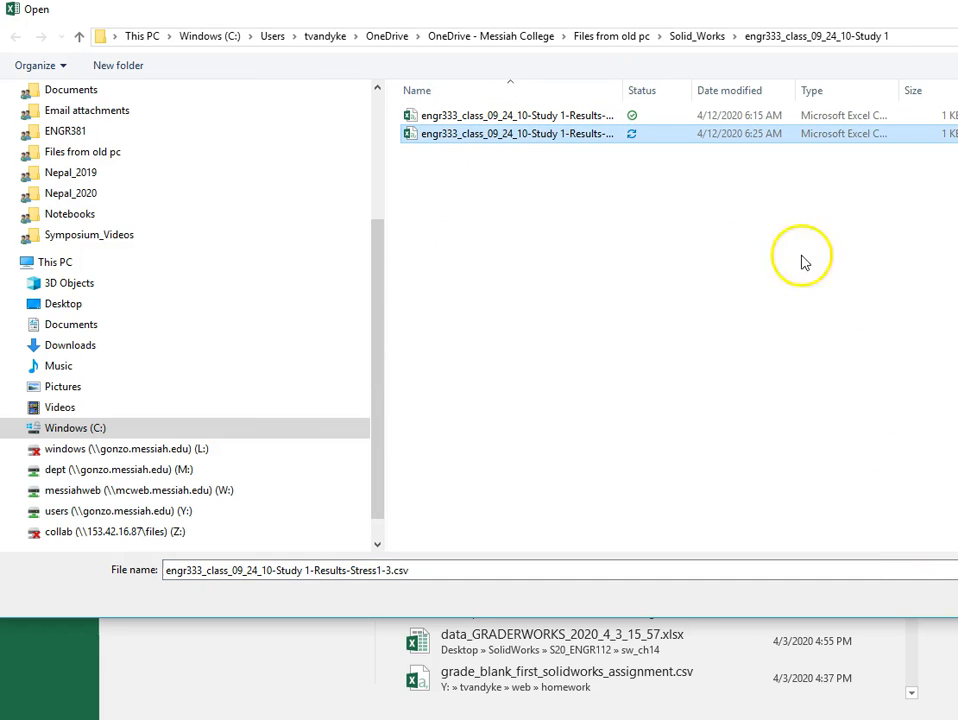
pyautogui.press('Return')
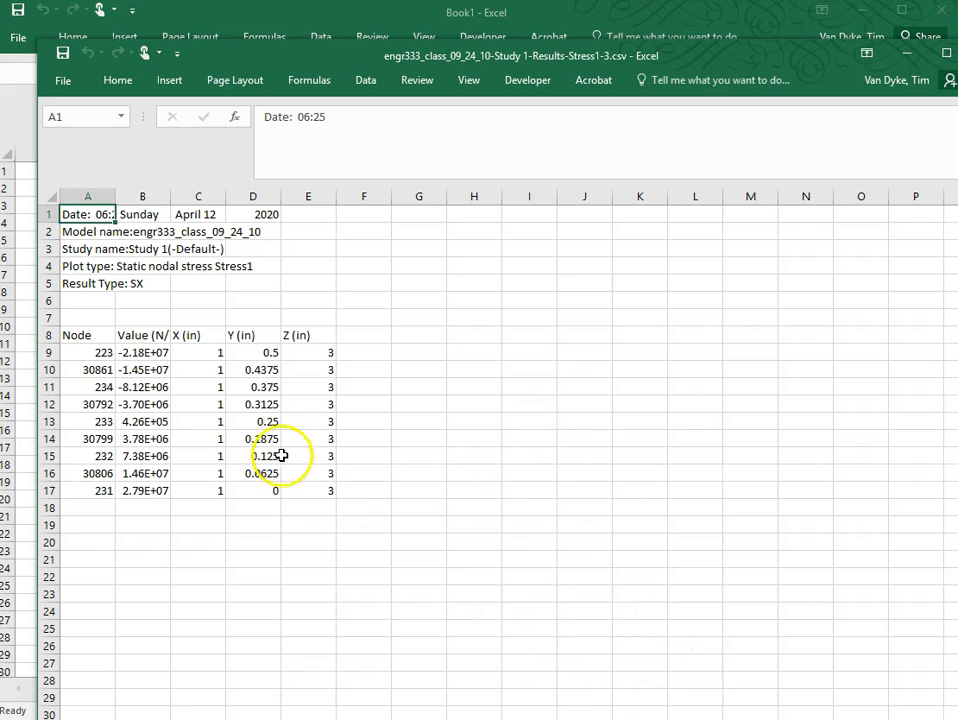
pyautogui.hotkey('alt', 'Tab')
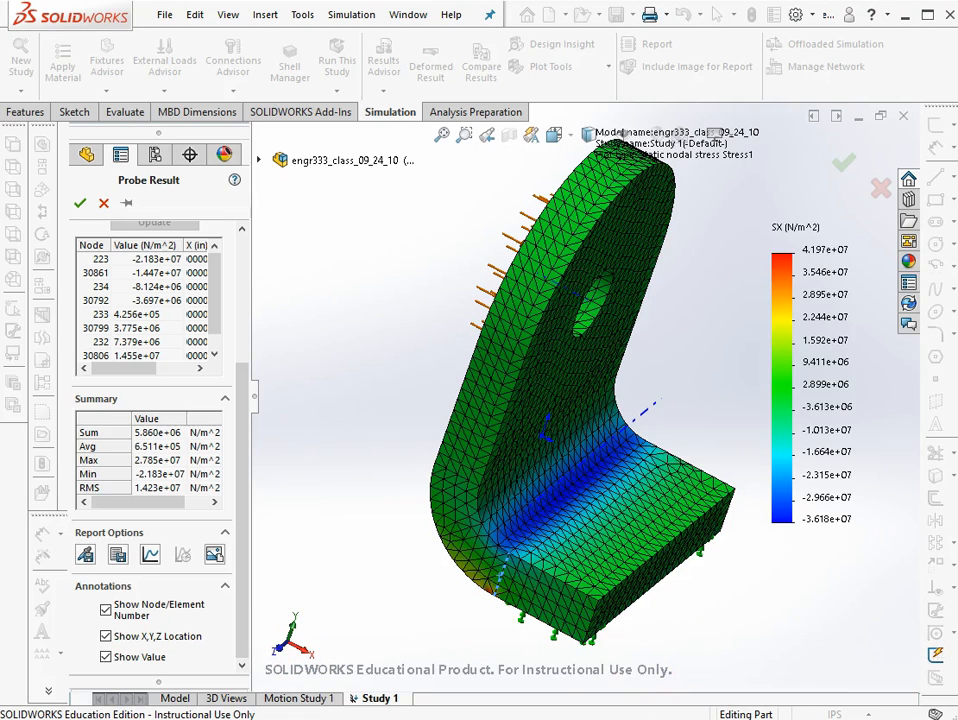
pyautogui.click(840, 688)
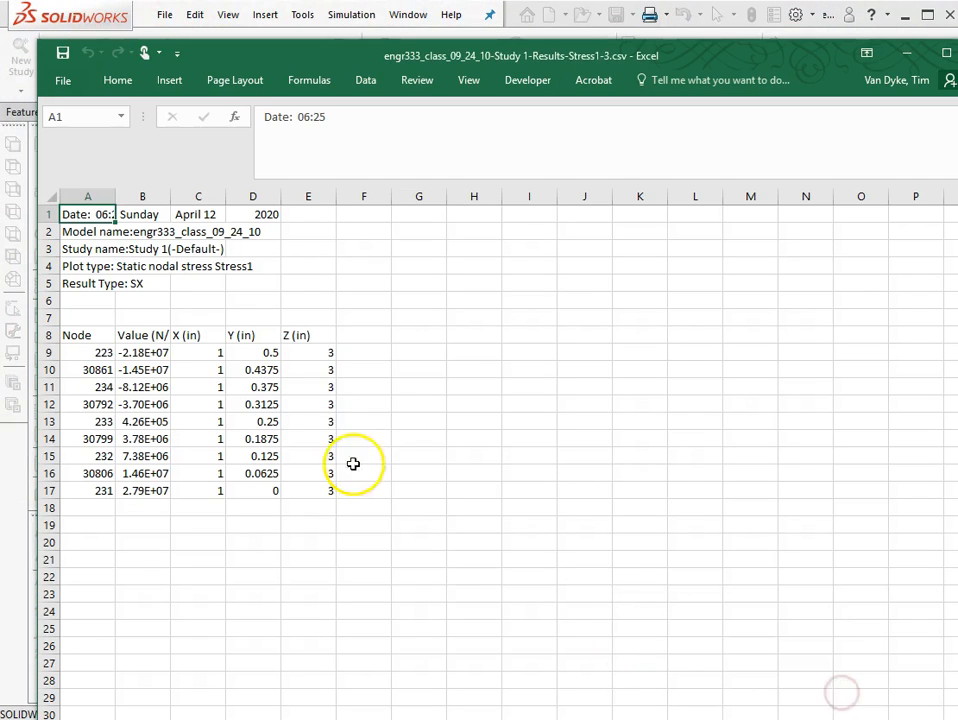
# Enter the formula =D9 in cell G9 to reference the first node's Y coordinate.
pyautogui.click(428, 358)
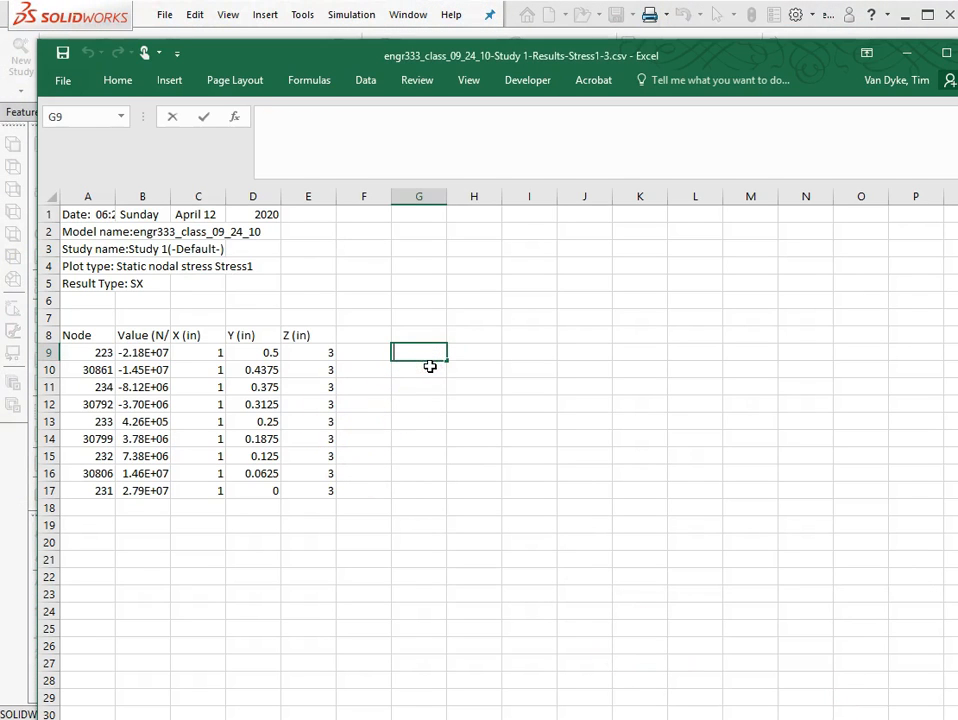
pyautogui.write('=')
pyautogui.press('Left')
pyautogui.press('Left')
pyautogui.press('Left')
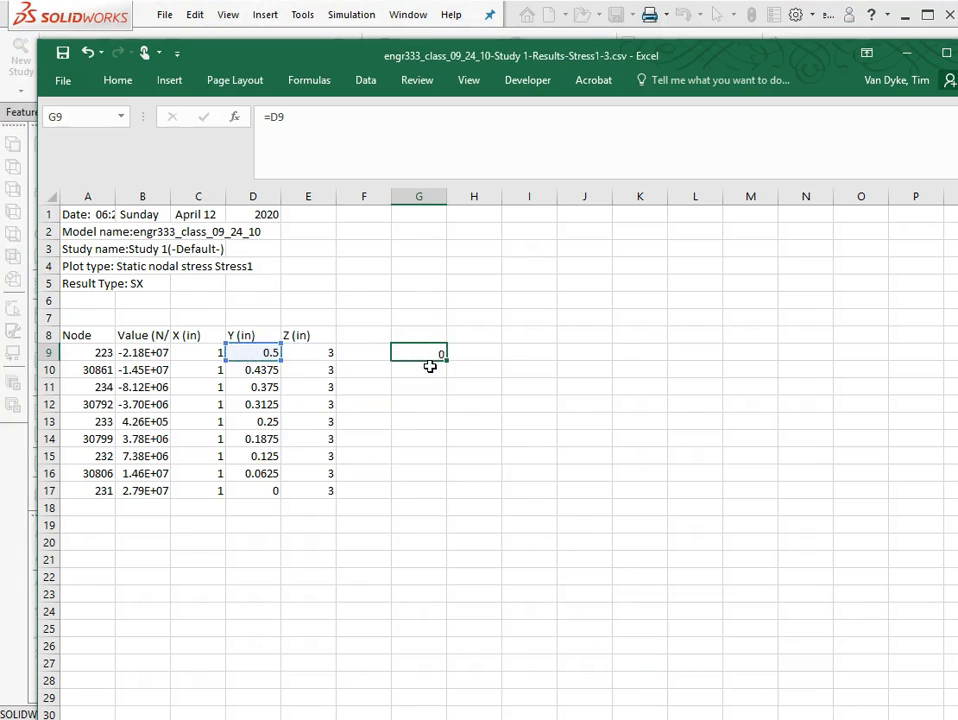
pyautogui.press('Tab')
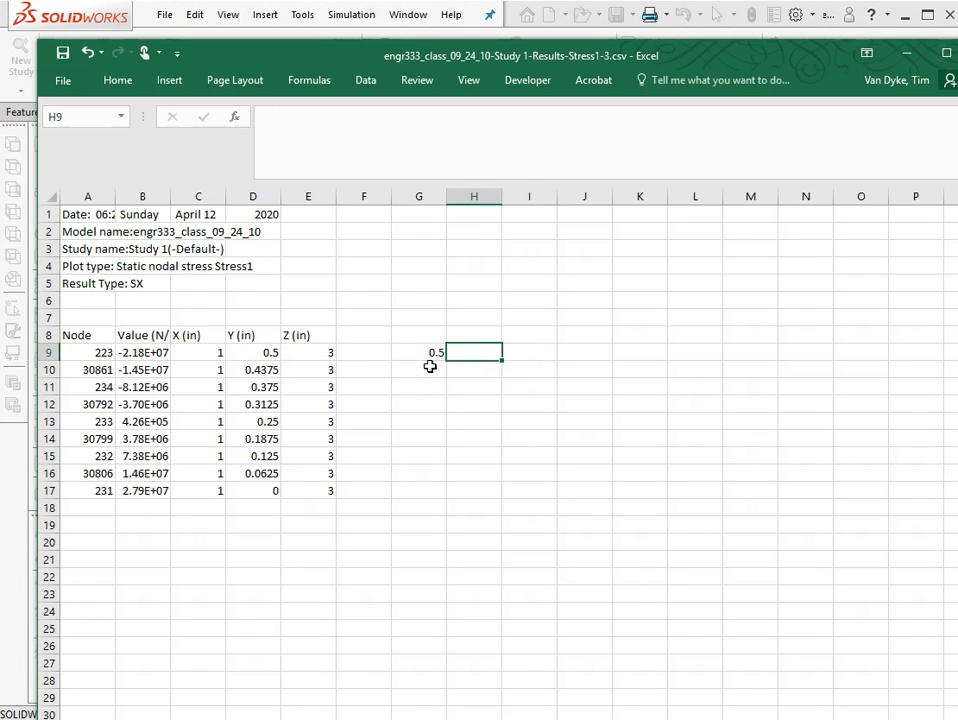
# Enter the formula =B9 in cell H9 to reference the first node's stress value.
pyautogui.write('=')
pyautogui.press('Left')
pyautogui.press('Left')
pyautogui.press('Left')
pyautogui.press('Left')
pyautogui.press('Left')
pyautogui.press('Left')
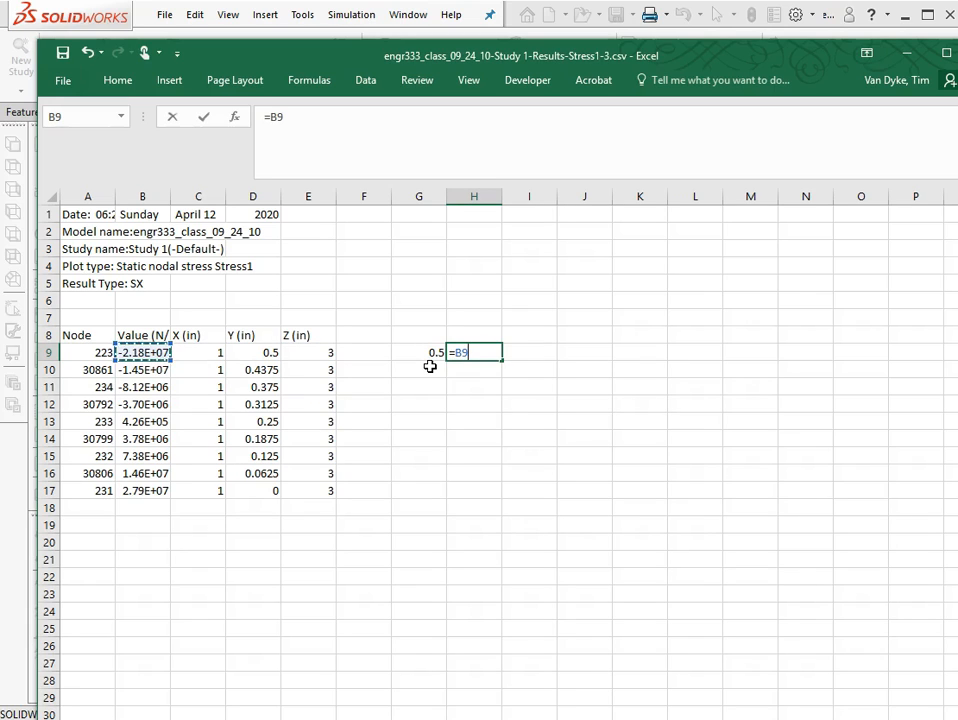
pyautogui.press('Tab')
# Fill the formulas in G9:H9 down through row 17 to cover every listed node.
pyautogui.moveTo(426, 360); pyautogui.dragTo(500, 446)
pyautogui.click(573, 440)
pyautogui.moveTo(419, 438); pyautogui.dragTo(496, 498)
# Insert a scatter chart with smooth lines and markers from G9:H17, plotting stress against Y position.
pyautogui.moveTo(410, 354); pyautogui.dragTo(483, 486)
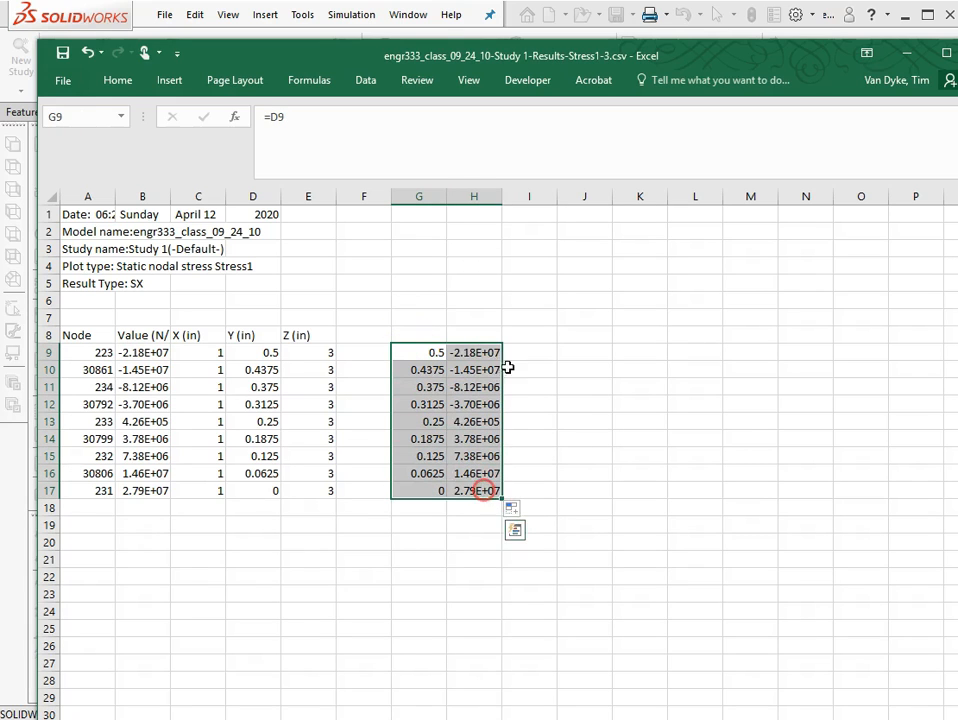
pyautogui.click(170, 81)
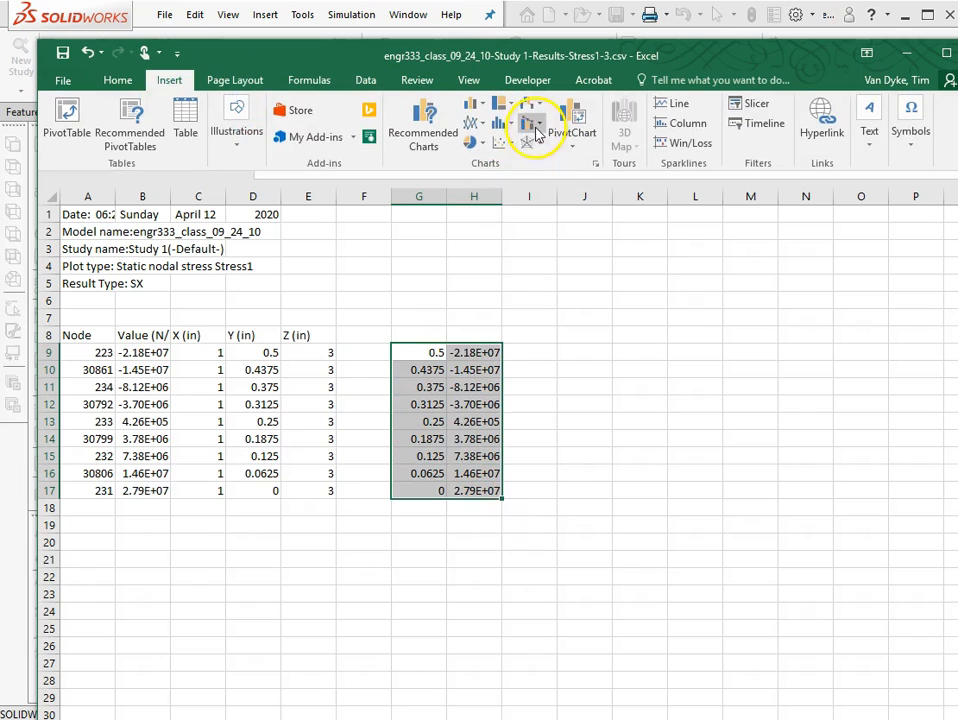
pyautogui.click(510, 146)
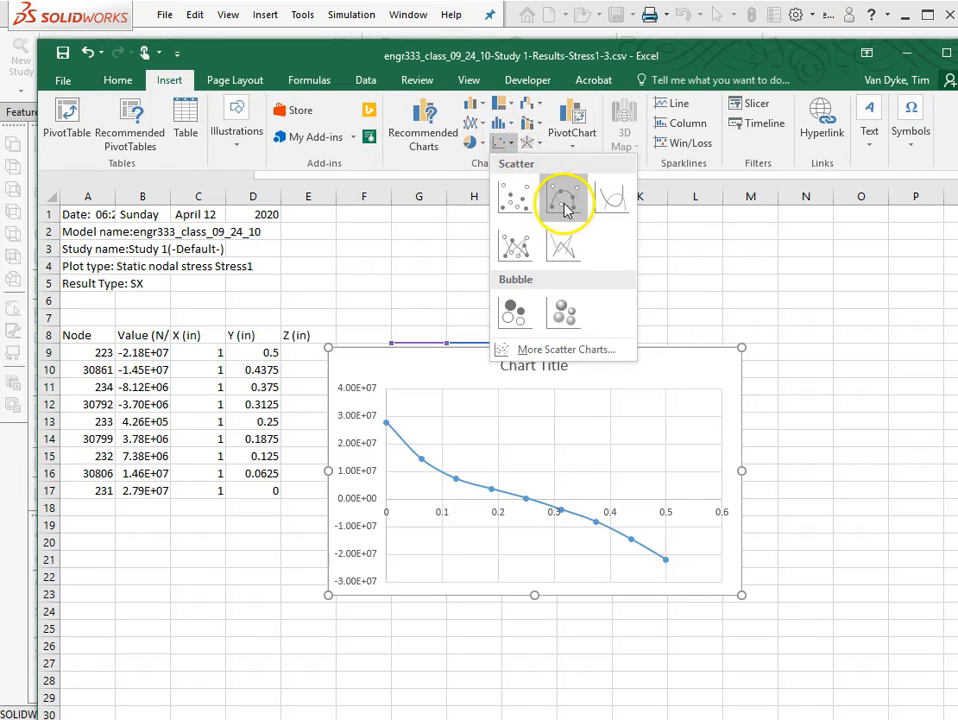
pyautogui.click(565, 205)
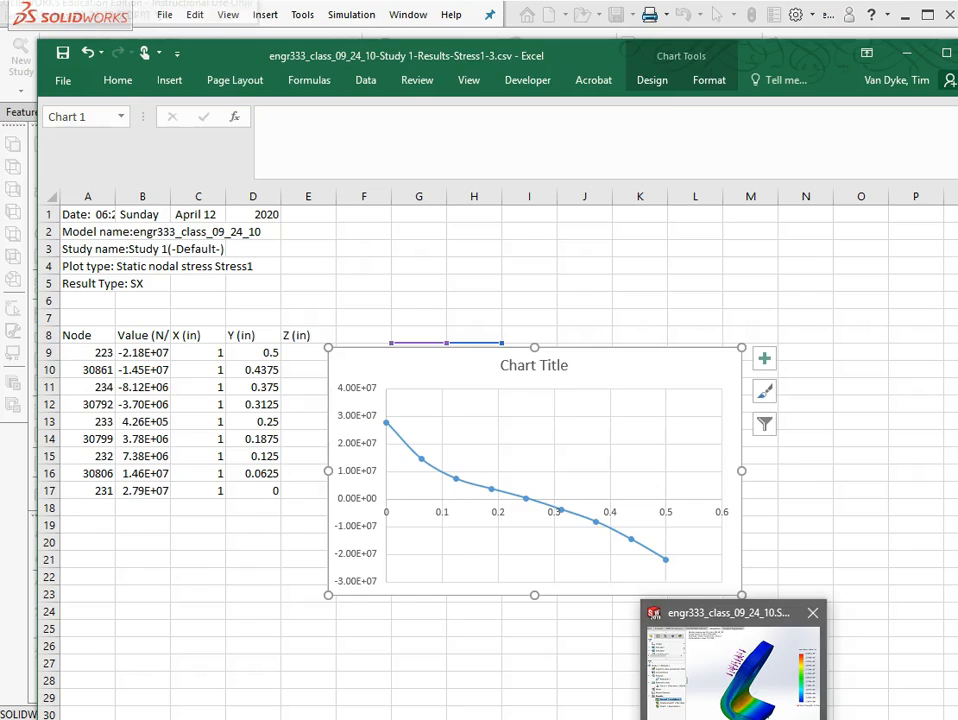
# Switch back to SOLIDWORKS, leave the stress probe, and display the Displacement1 resultant displacement plot.
pyautogui.click(662, 650)
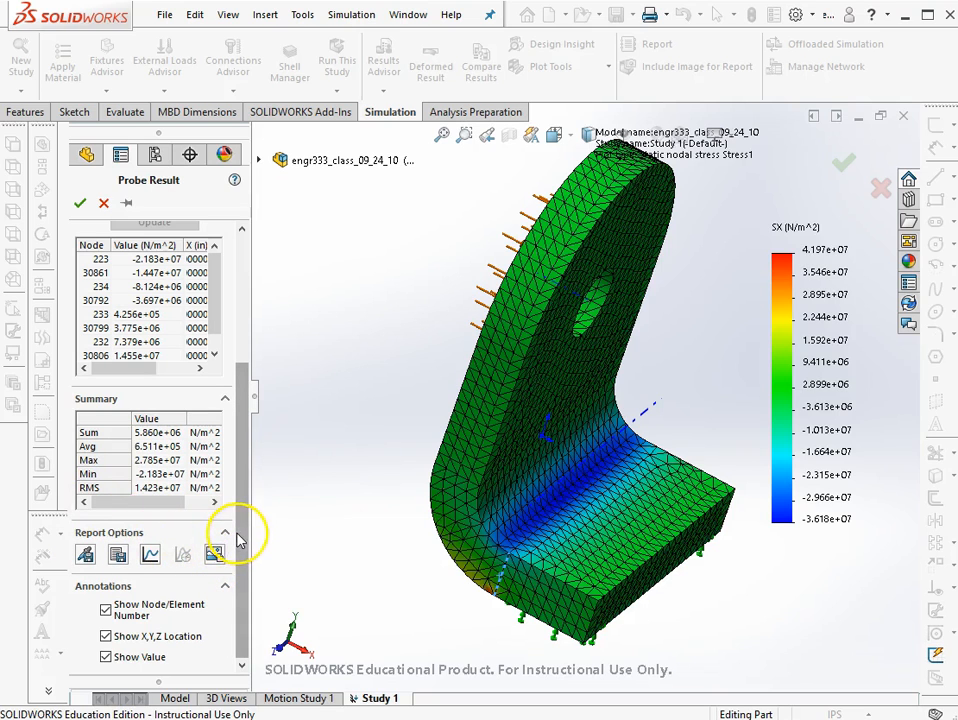
pyautogui.click(106, 203)
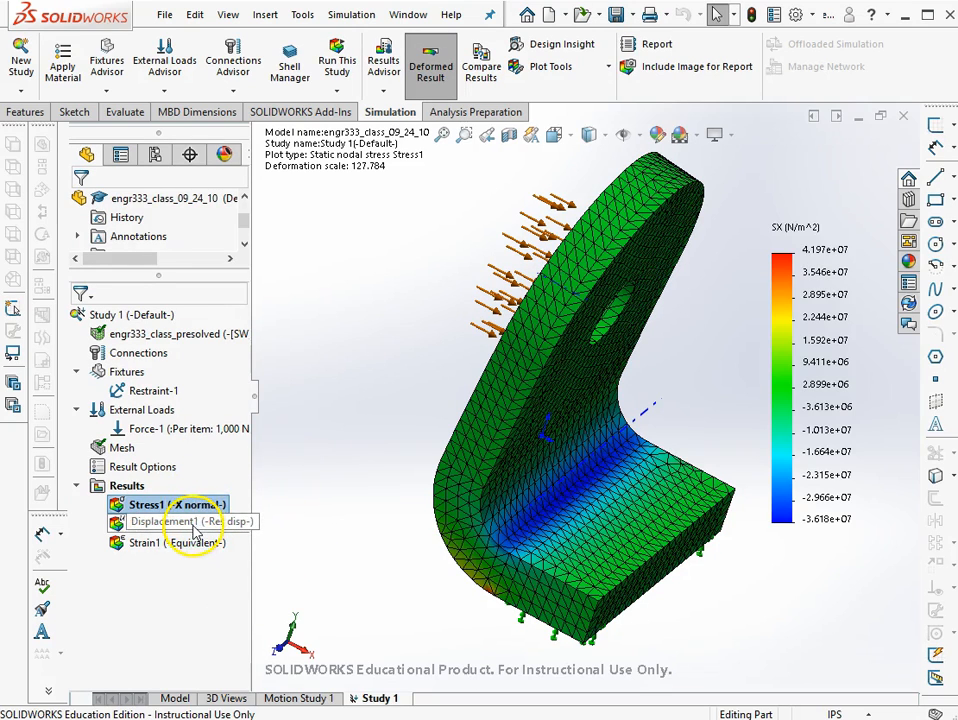
pyautogui.doubleClick(190, 521)
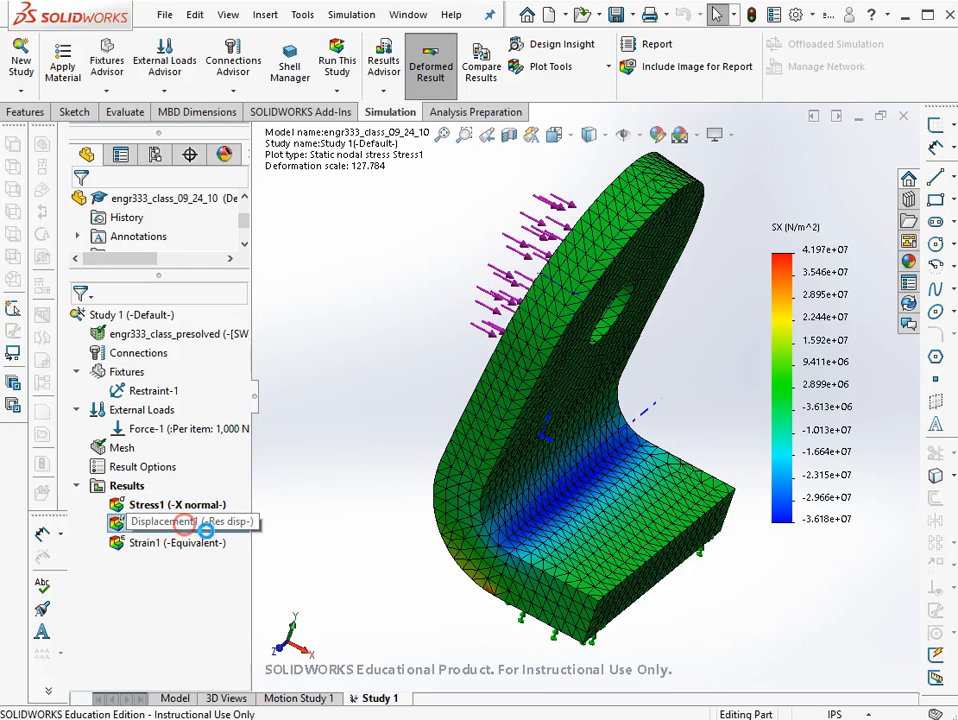
# Probe the resultant displacement at a node on the front edge of the bracket's rounded upper end, and close the probe.
pyautogui.rightClick(190, 528)
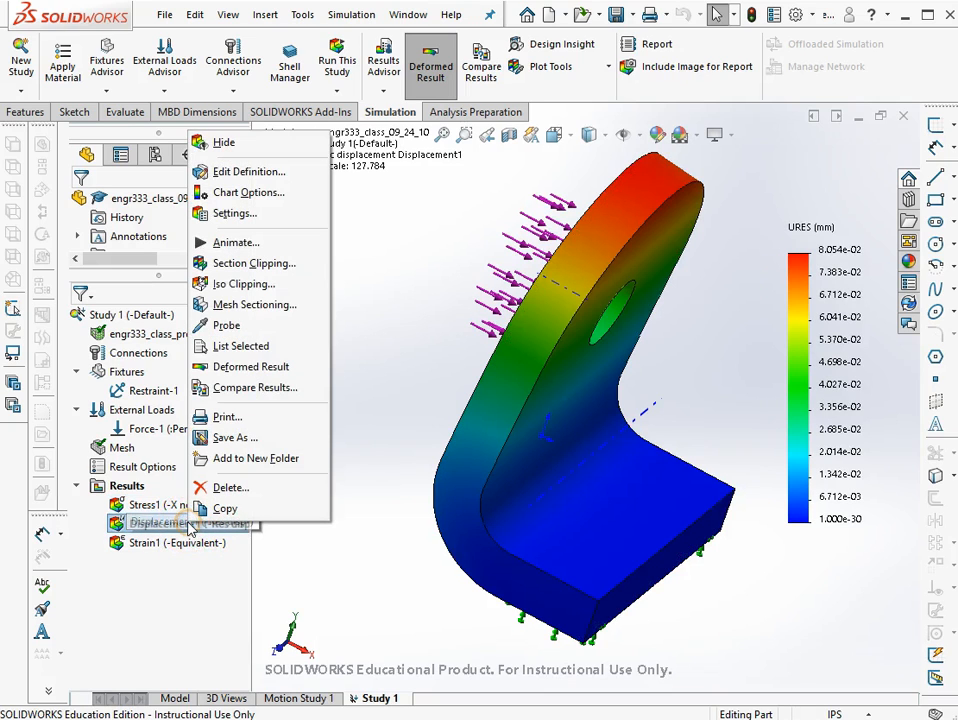
pyautogui.click(240, 366)
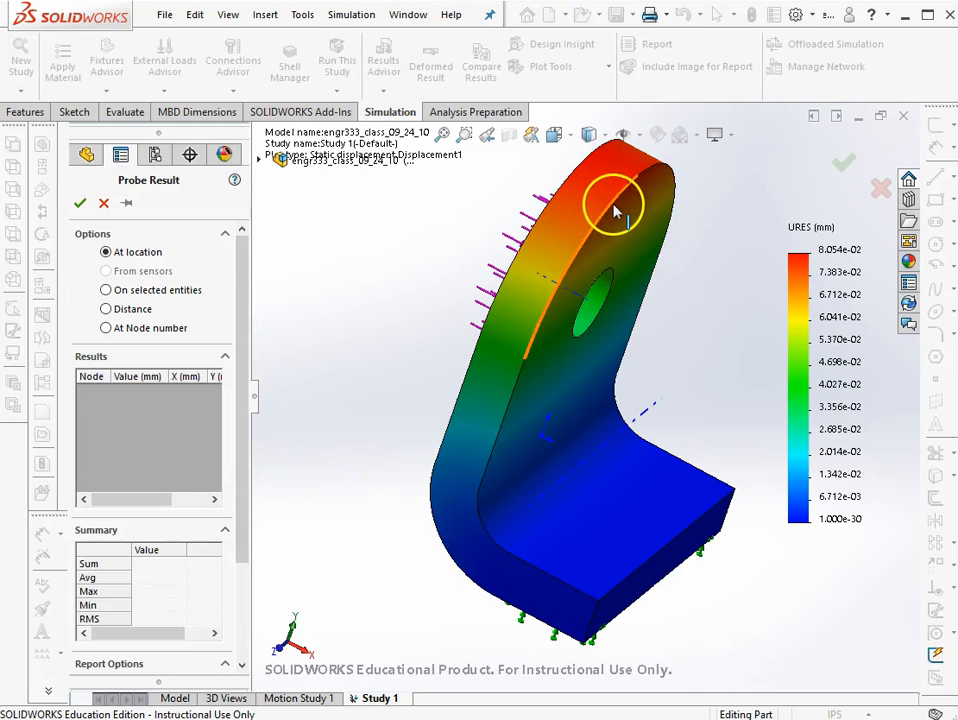
pyautogui.click(640, 178)
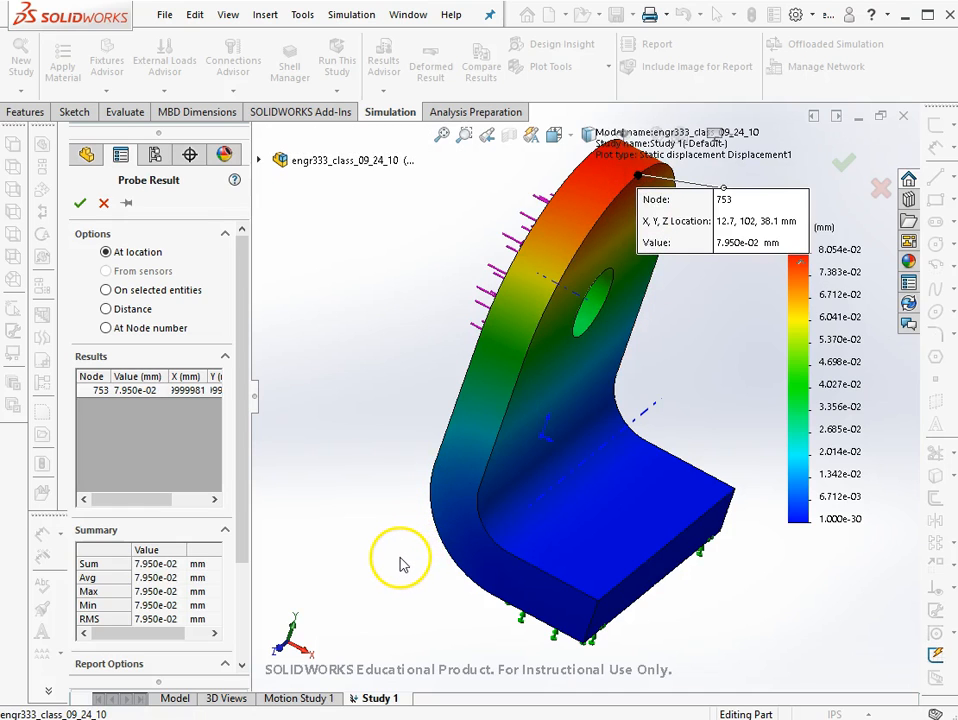
pyautogui.click(105, 204)
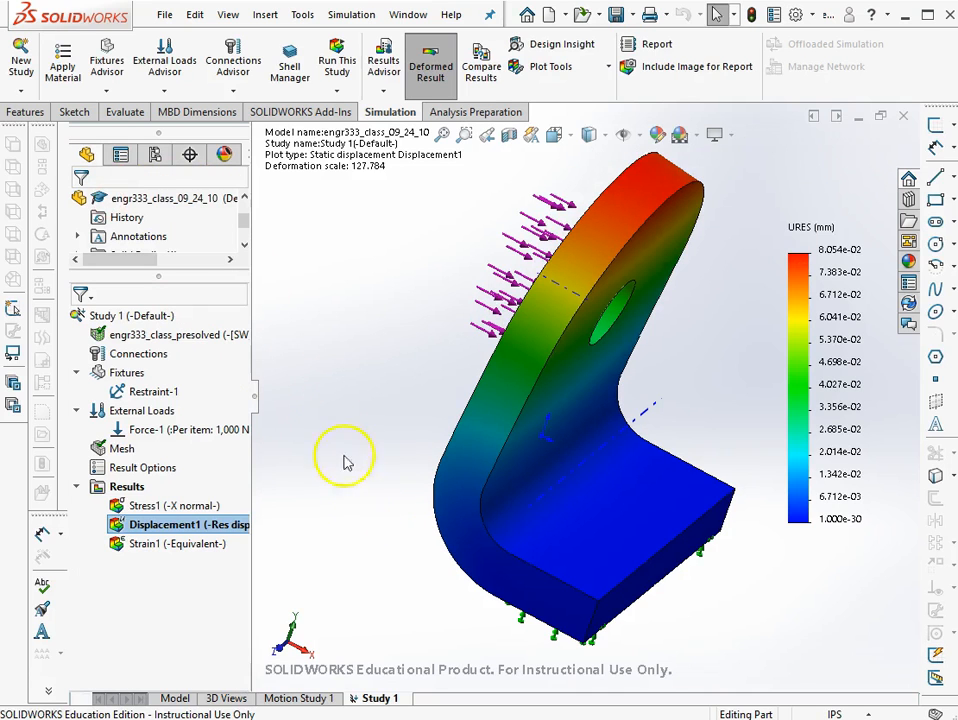